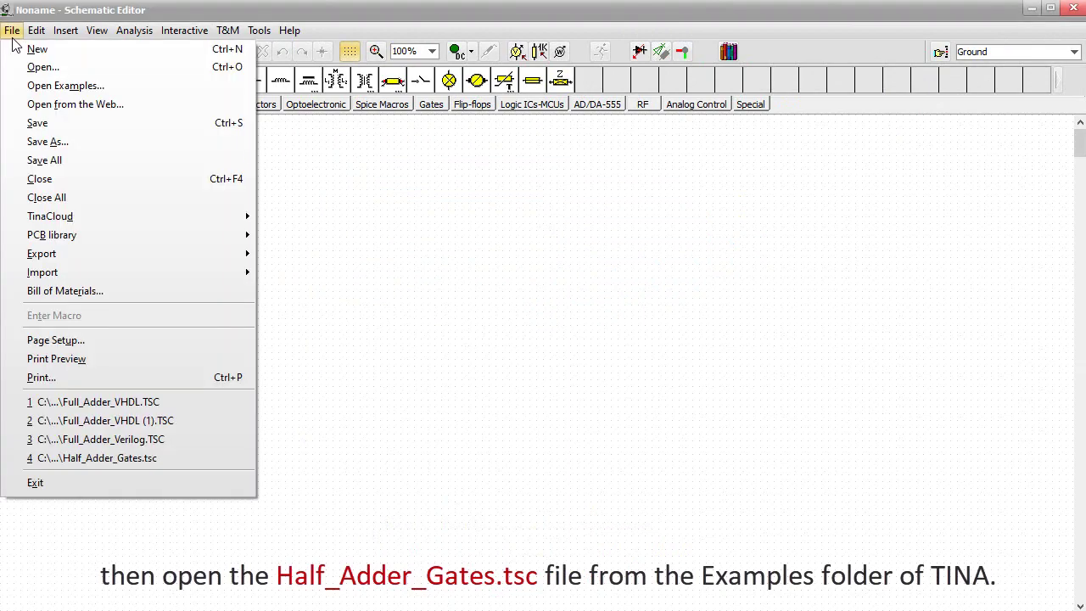
# - Open the Half_Adder_Gates schematic from the Examples folder
pyautogui.click(105, 87)
pyautogui.click(307, 225)
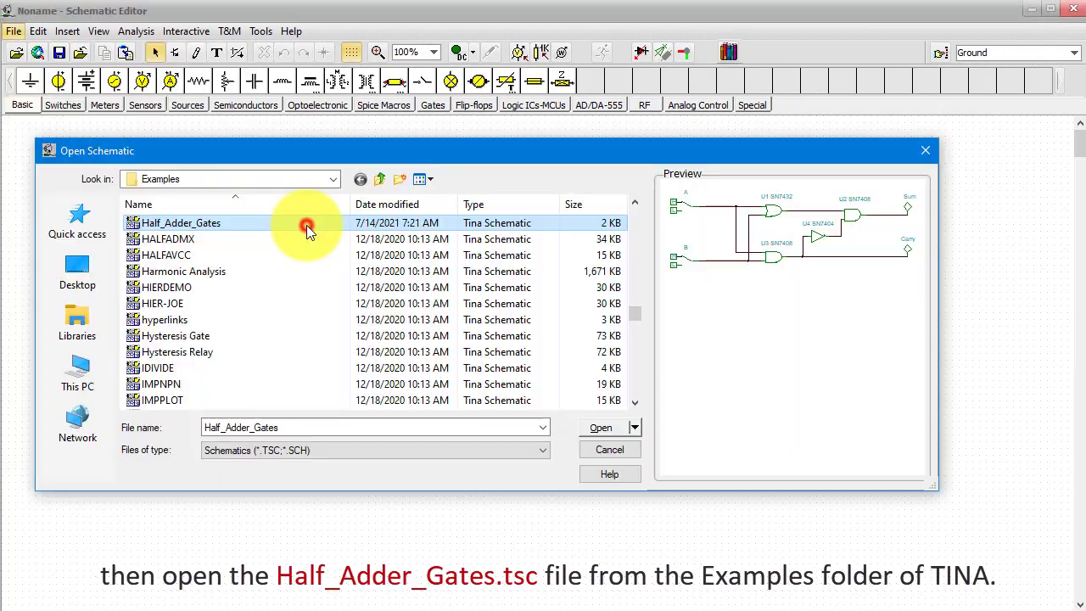
pyautogui.click(600, 427)
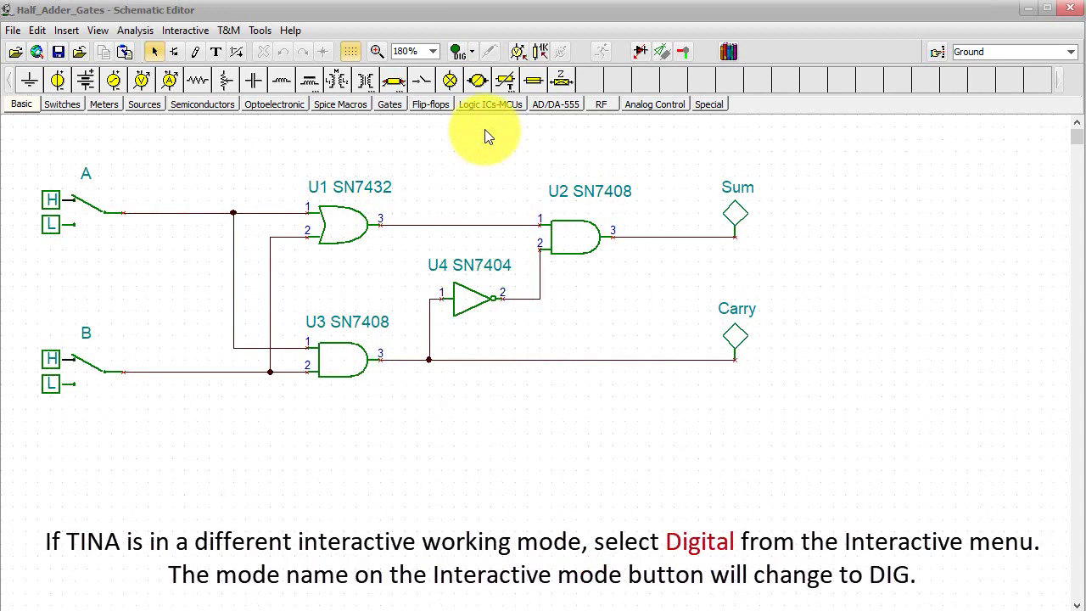
# - Select the Digital interactive mode and start the interactive simulation of the half adder
pyautogui.click(472, 56)
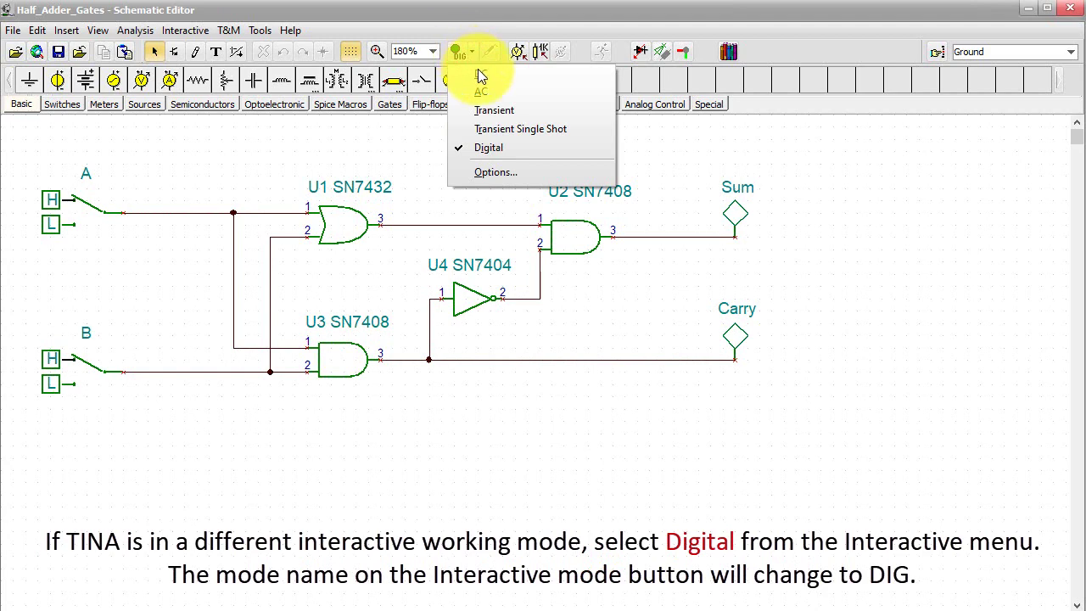
pyautogui.click(507, 148)
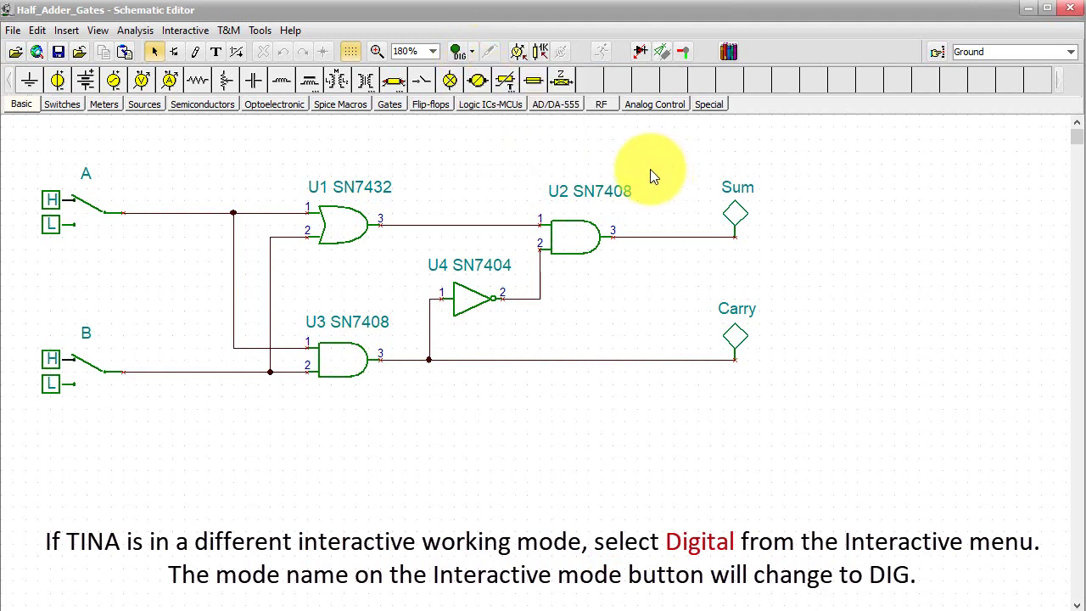
pyautogui.click(459, 56)
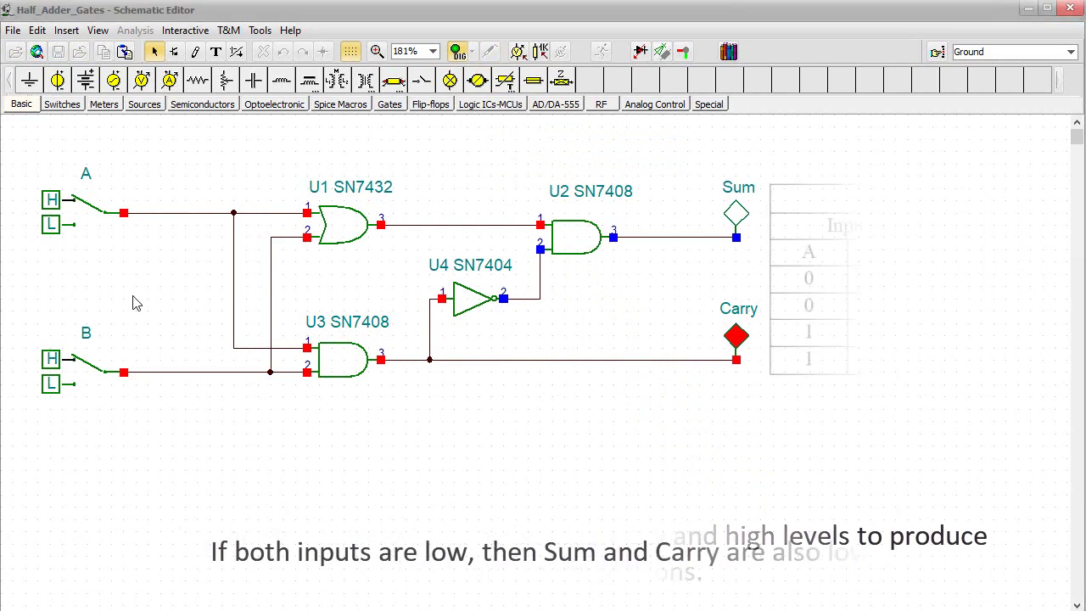
# - Test the half adder by toggling inputs A and B through both low, one high and both high, checking Sum and Carry against the truth table
pyautogui.click(104, 219)
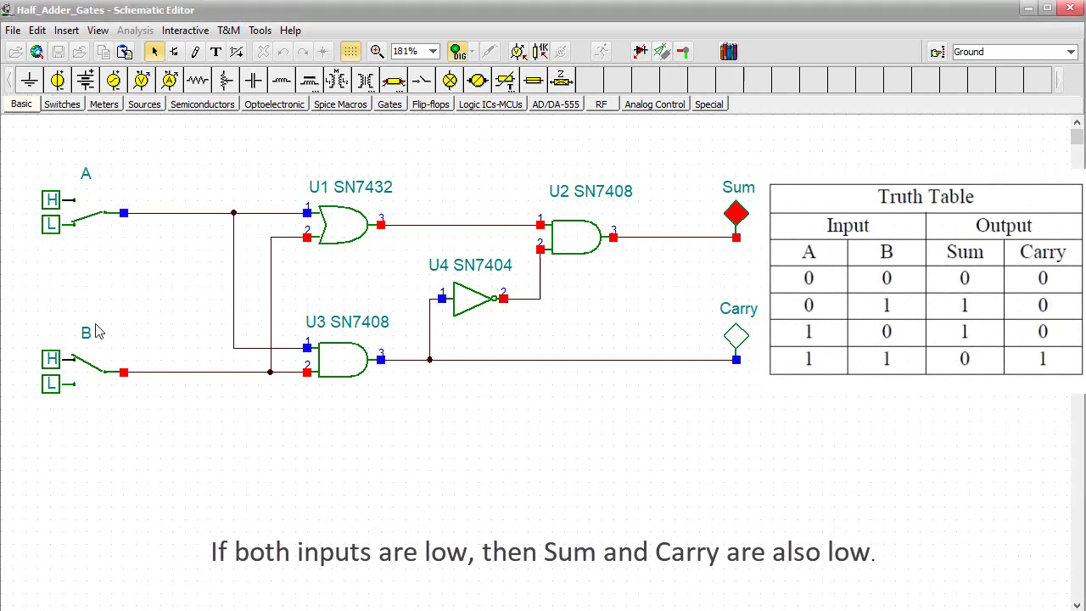
pyautogui.click(100, 378)
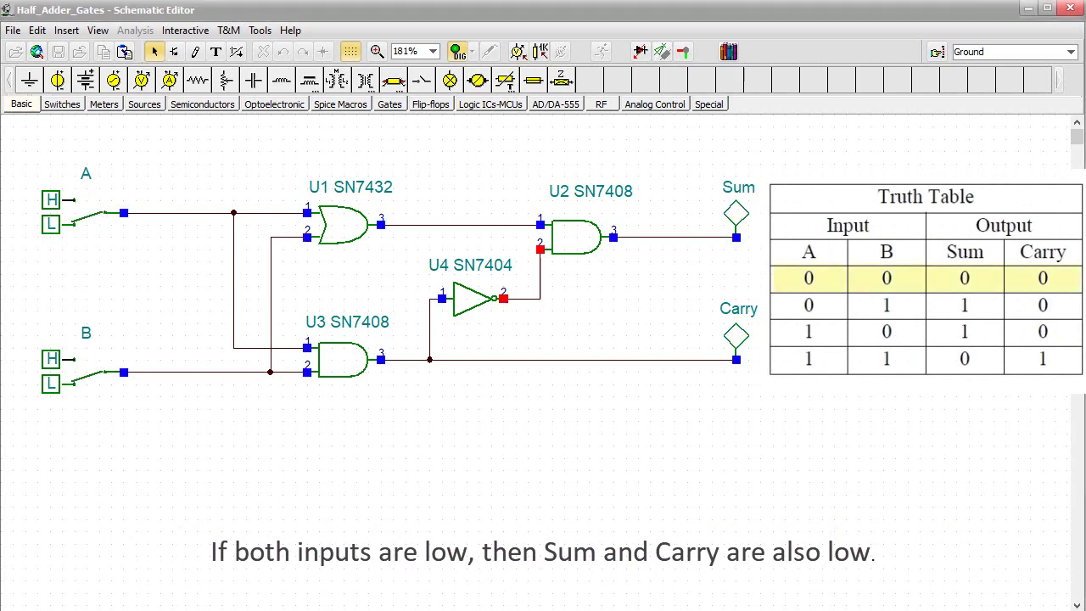
pyautogui.click(105, 219)
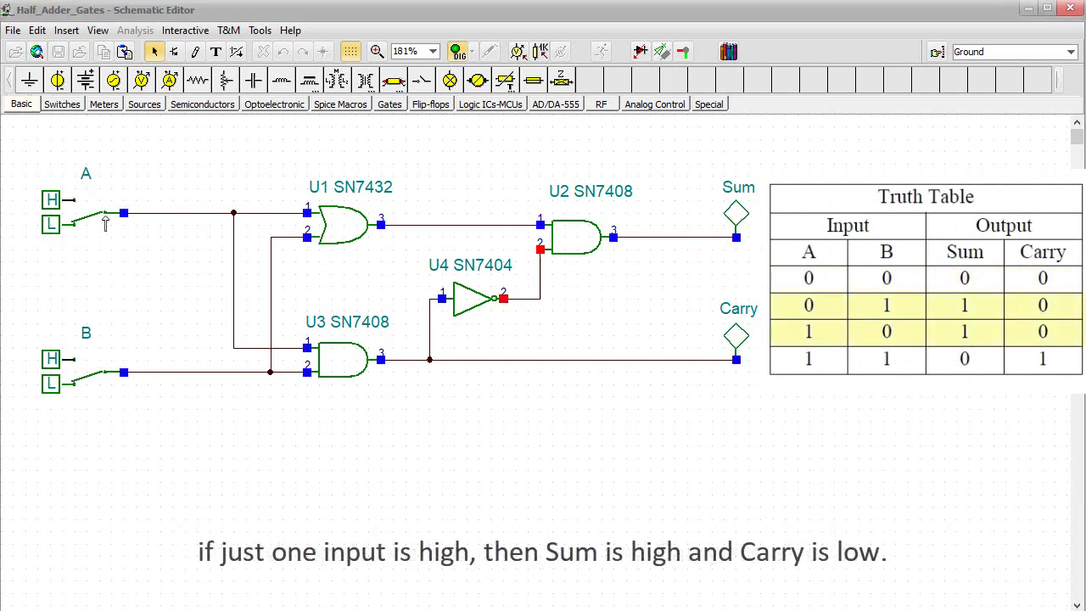
pyautogui.click(105, 219)
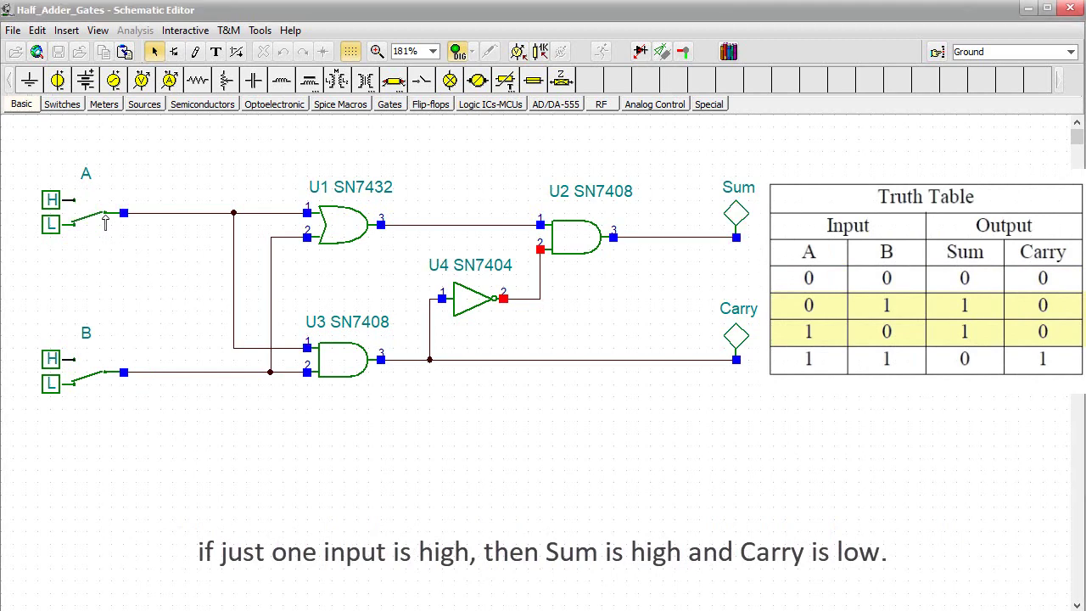
pyautogui.click(104, 375)
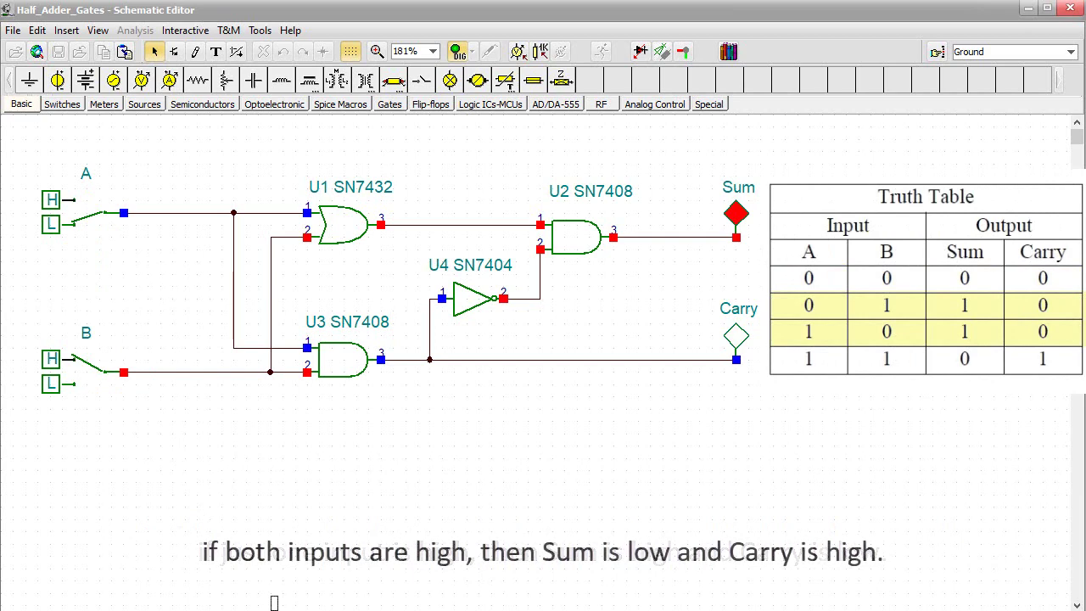
pyautogui.click(106, 221)
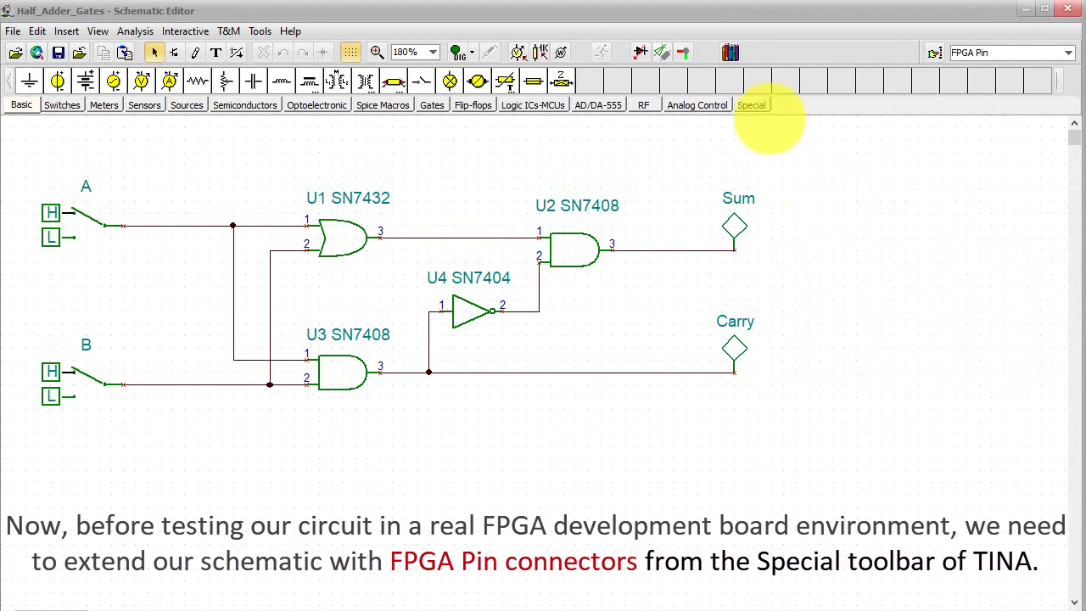
# - Place an FPGA Pin from the special components on the wire at input A
pyautogui.click(761, 108)
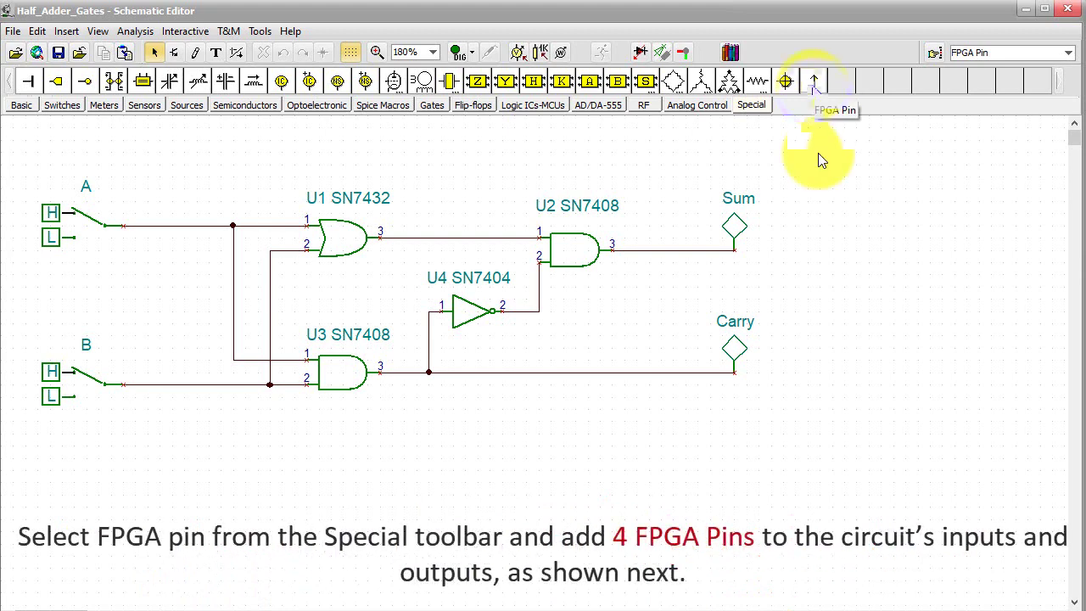
pyautogui.click(813, 81)
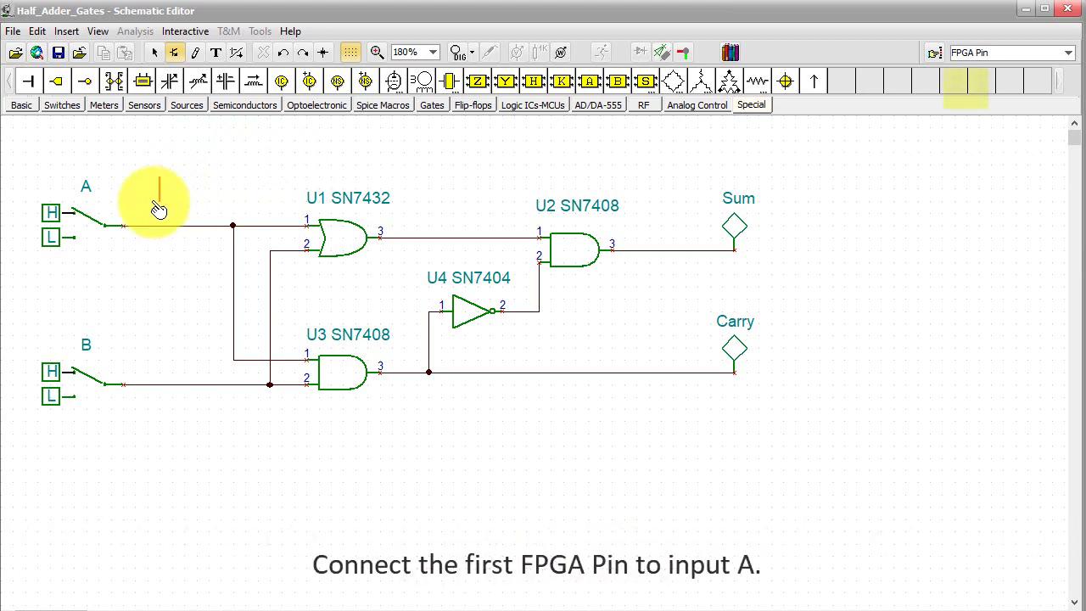
pyautogui.click(125, 222)
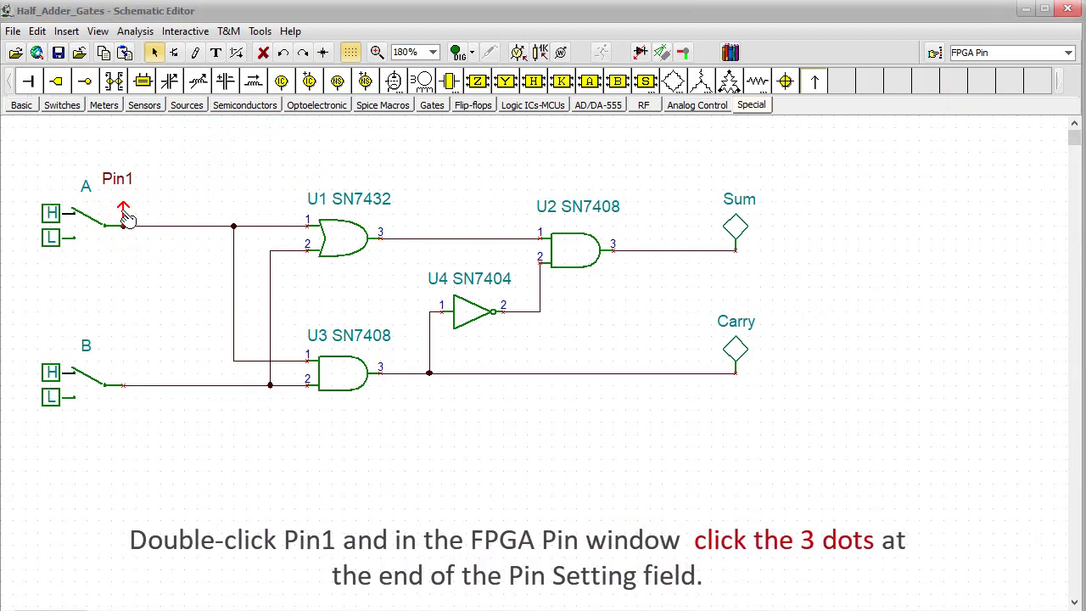
# - Assign the FPGA pin at input A to SW[0] in the SW group of the Terasic DE10-Lite board
pyautogui.doubleClick(125, 216)
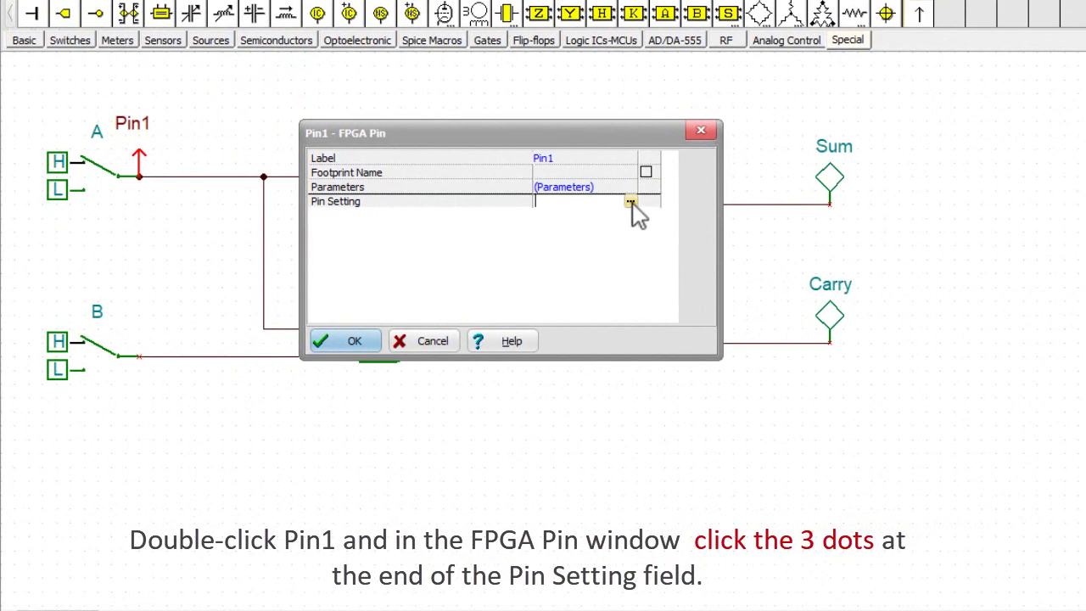
pyautogui.click(630, 202)
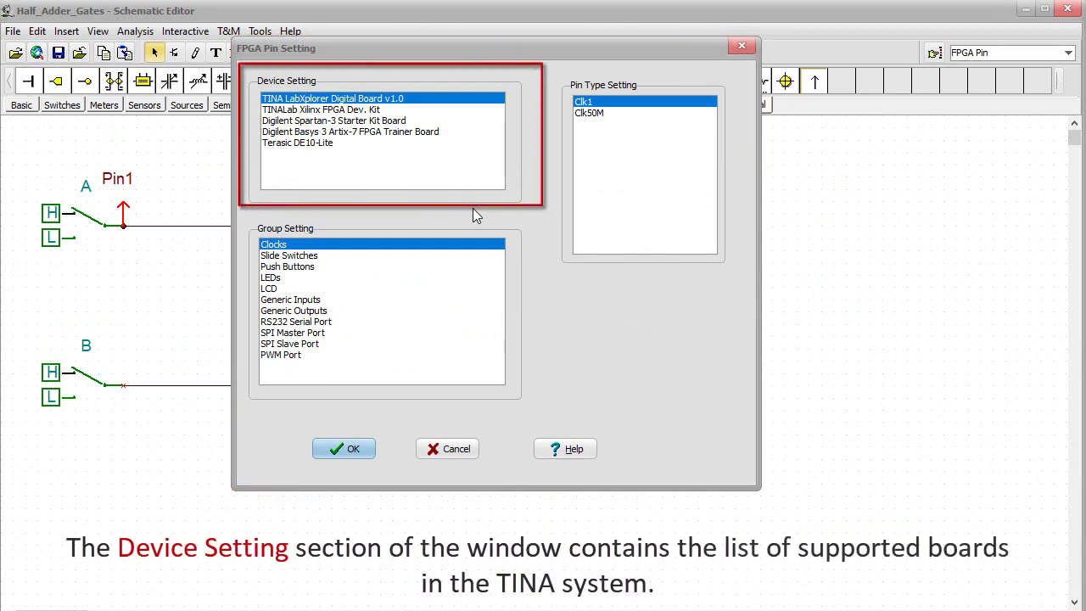
pyautogui.click(328, 146)
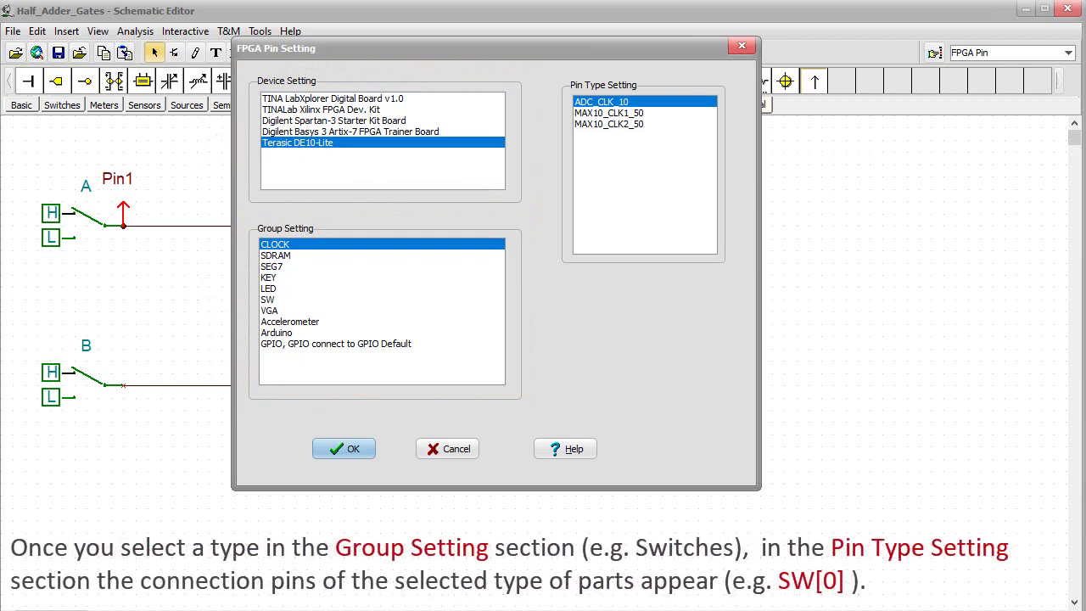
pyautogui.click(277, 301)
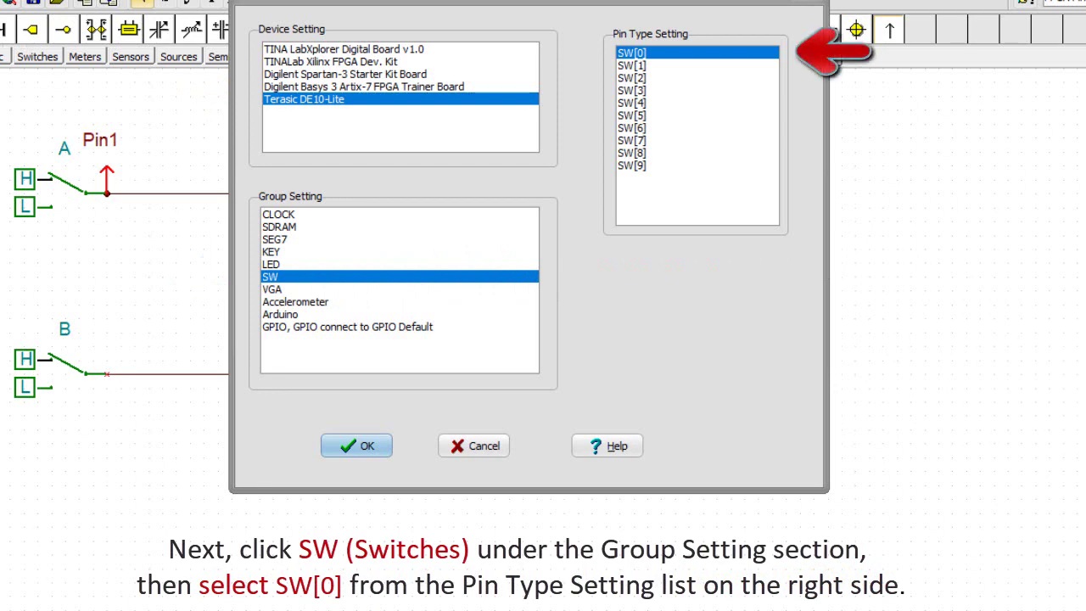
pyautogui.click(375, 451)
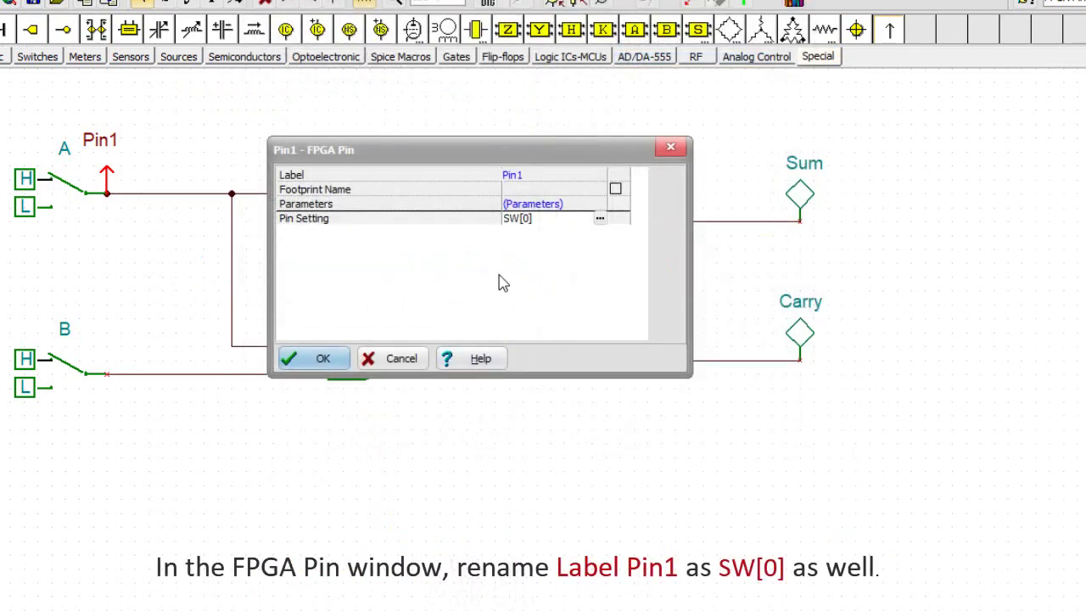
# - Rename the label of the FPGA pin at input A to SW[0]
pyautogui.click(536, 220)
pyautogui.click(526, 175)
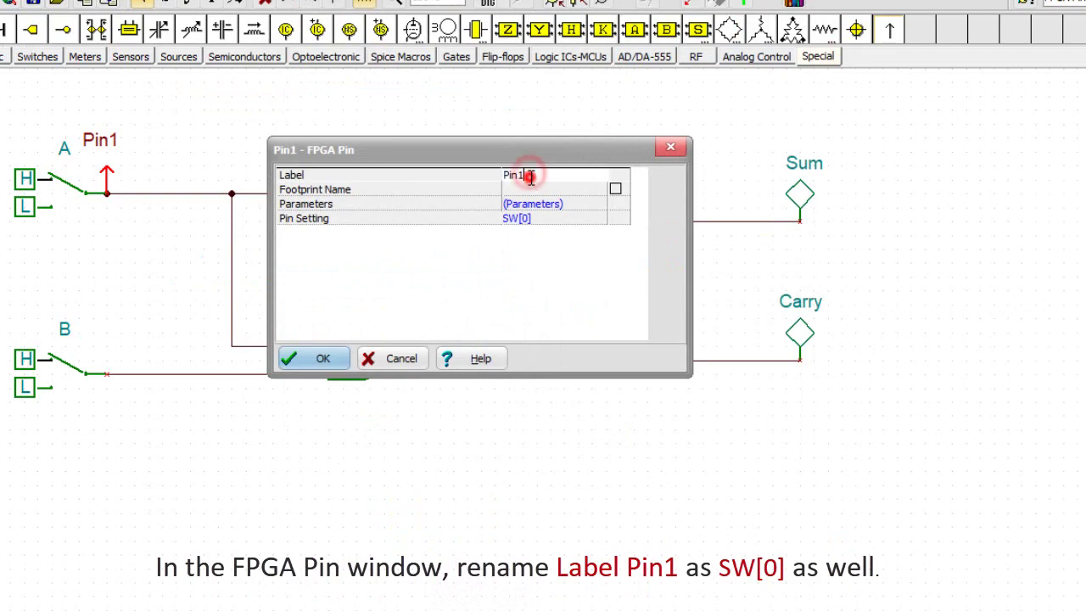
pyautogui.write('SW[0]')
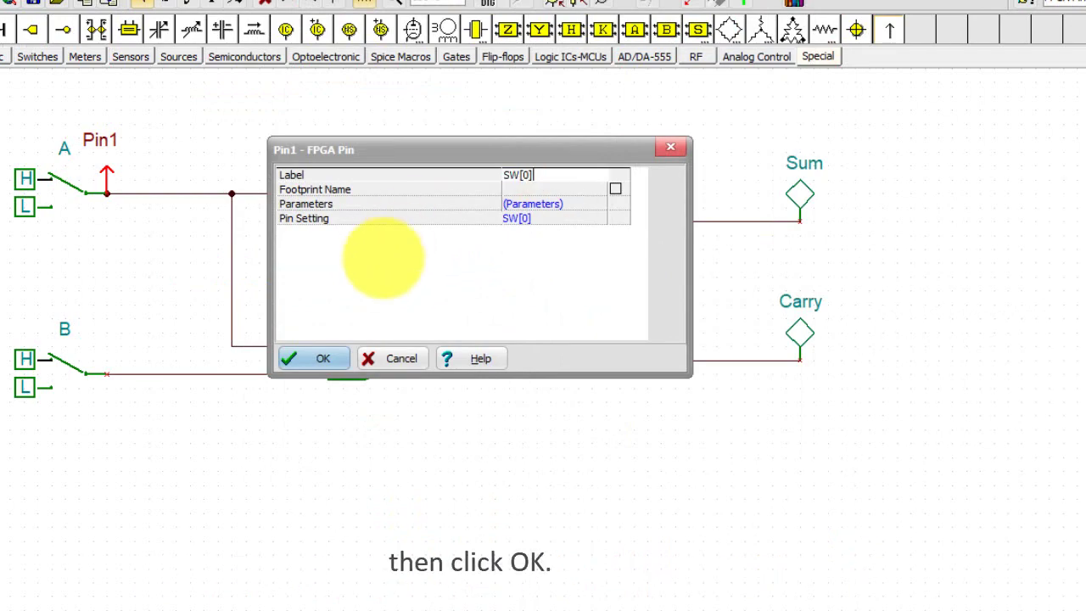
pyautogui.click(319, 359)
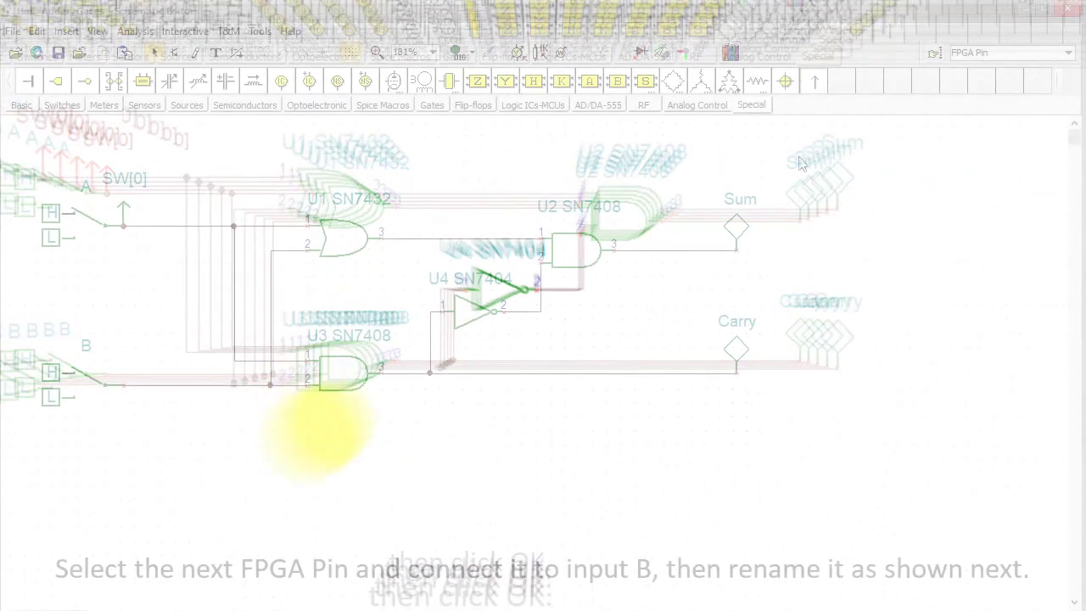
# - Place a second FPGA pin at input B and assign it to SW[1] in the SW group of the Terasic DE10-Lite board
pyautogui.click(814, 81)
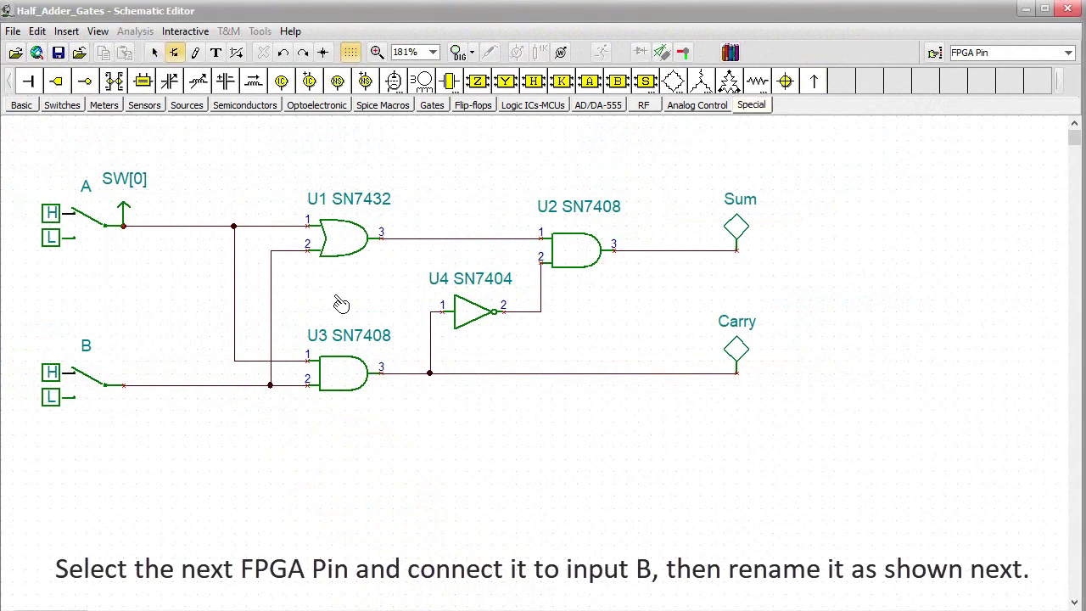
pyautogui.click(133, 386)
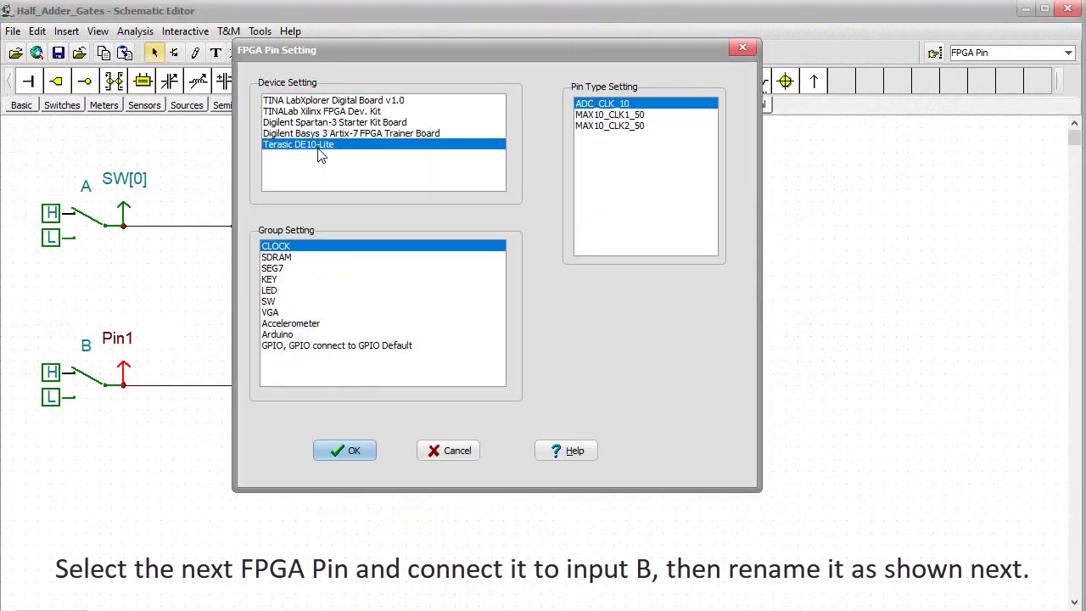
pyautogui.click(285, 302)
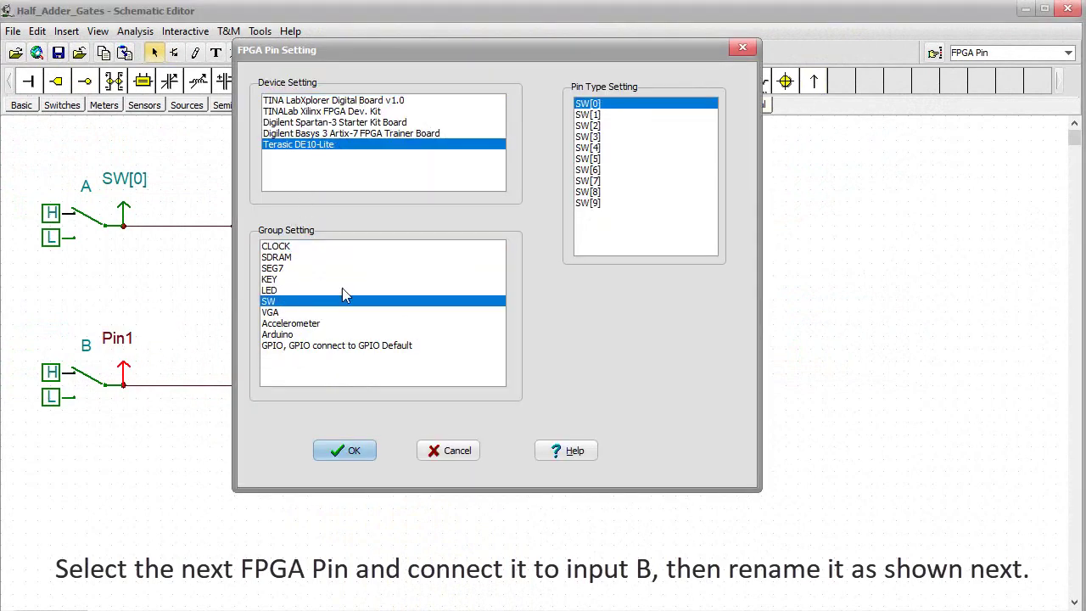
pyautogui.click(594, 114)
pyautogui.click(360, 450)
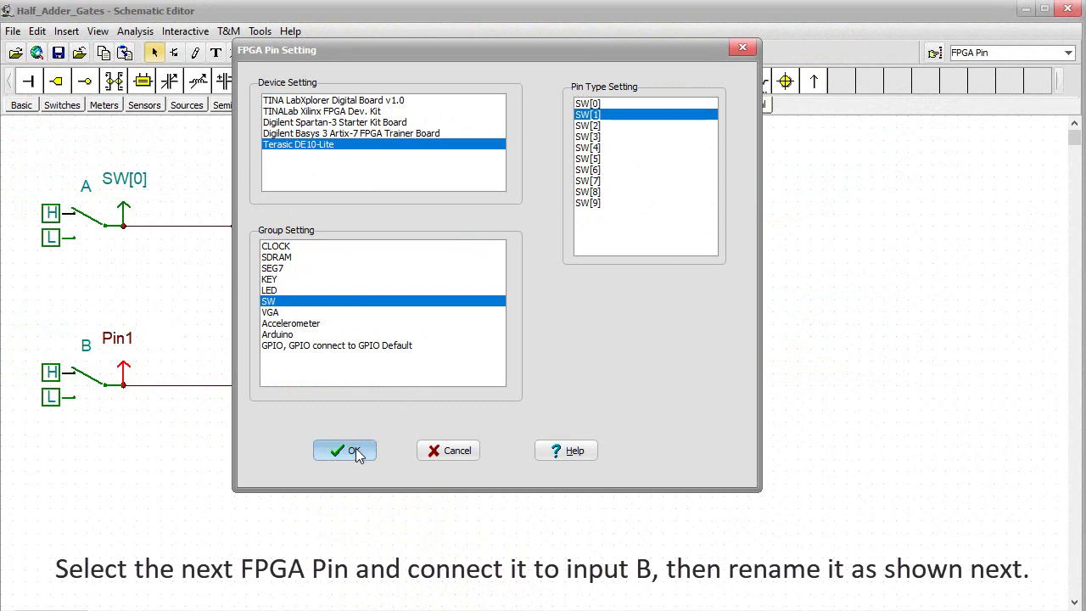
# - Rename the label of the FPGA pin at input B to SW[1]
pyautogui.click(484, 278)
pyautogui.write('SW[1]')
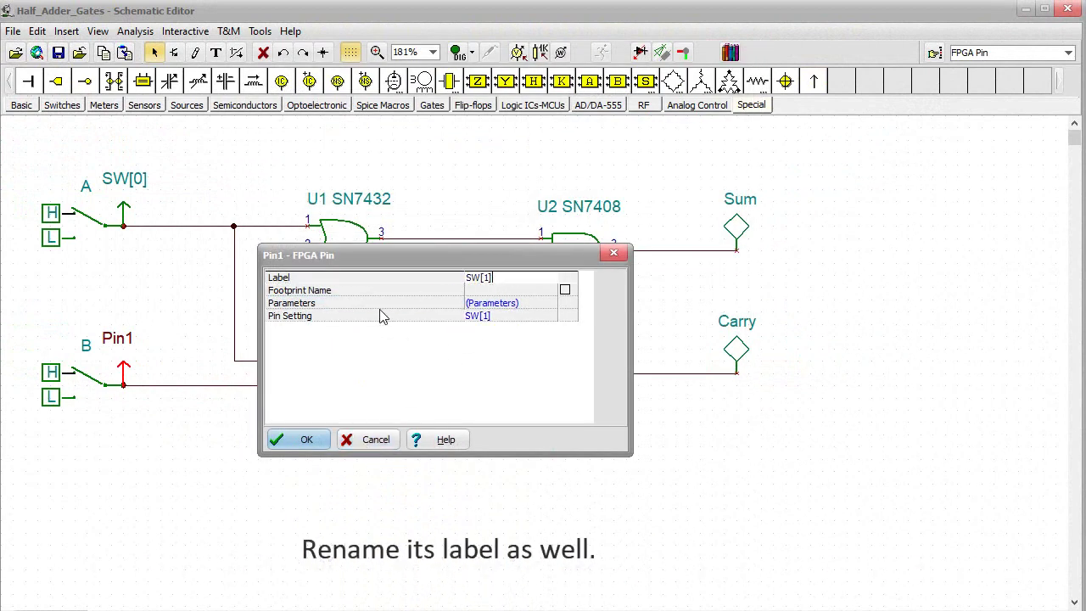
pyautogui.click(307, 441)
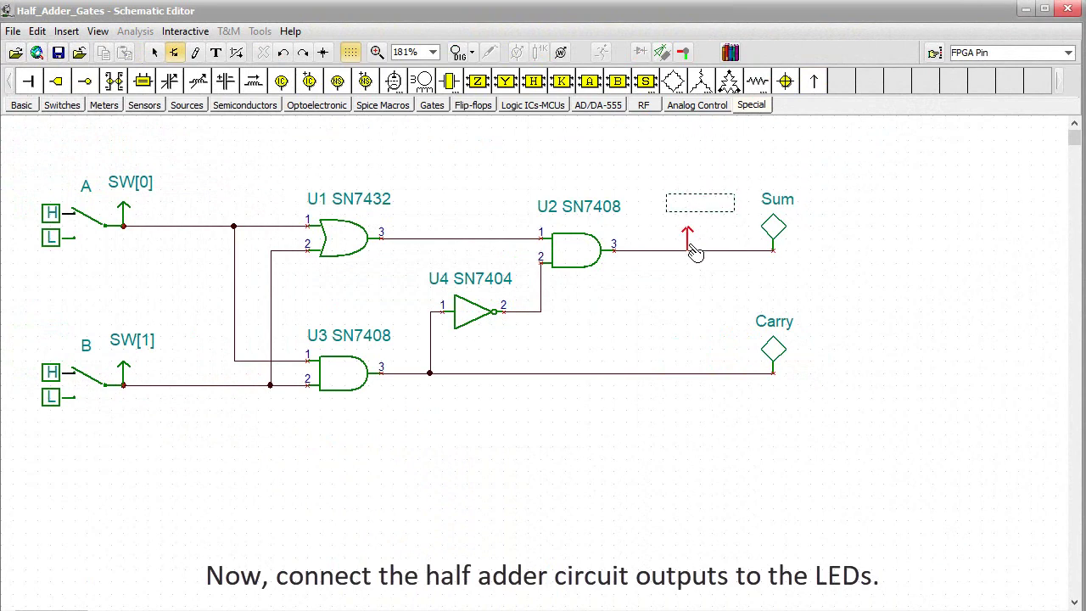
# - Place an FPGA pin on the Sum output wire, then assign it to the Terasic DE10-Lite's LEDR[0] and label it LEDR[0]
pyautogui.click(694, 252)
pyautogui.click(580, 252)
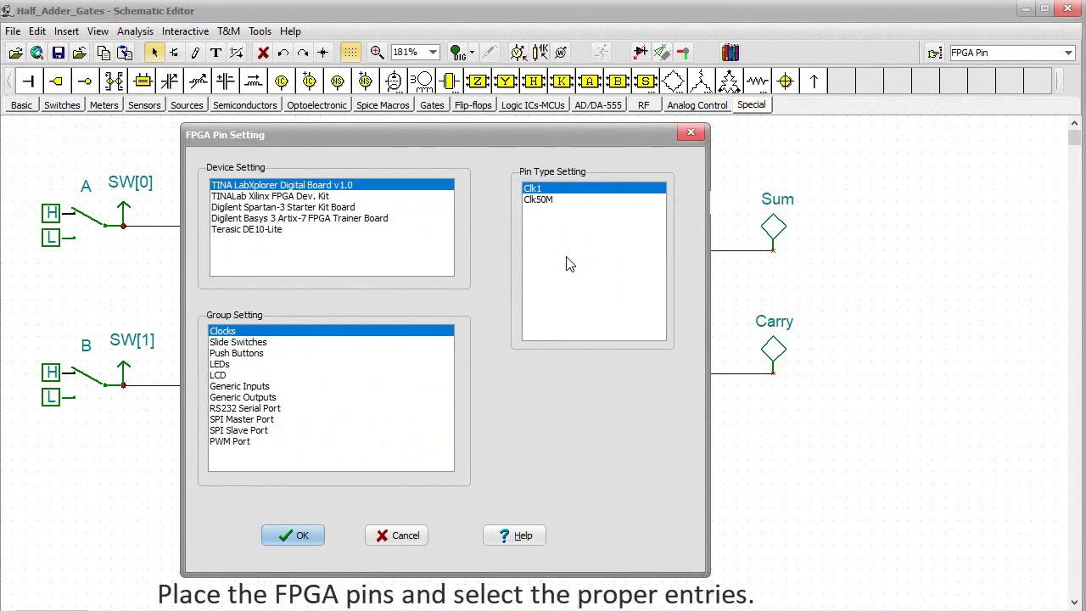
pyautogui.click(253, 229)
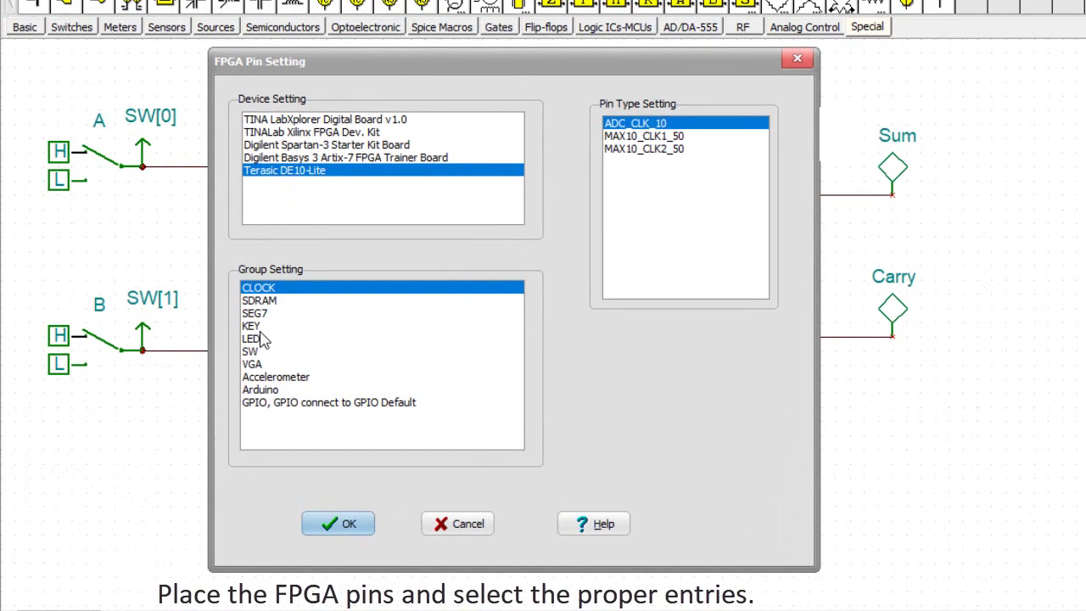
pyautogui.click(217, 375)
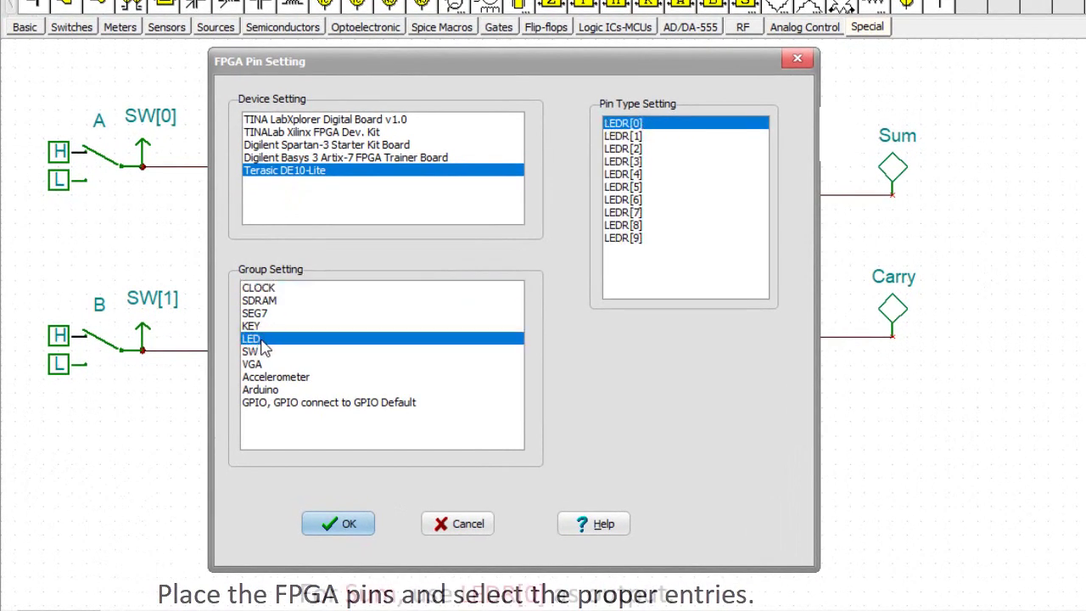
pyautogui.click(339, 523)
pyautogui.click(330, 381)
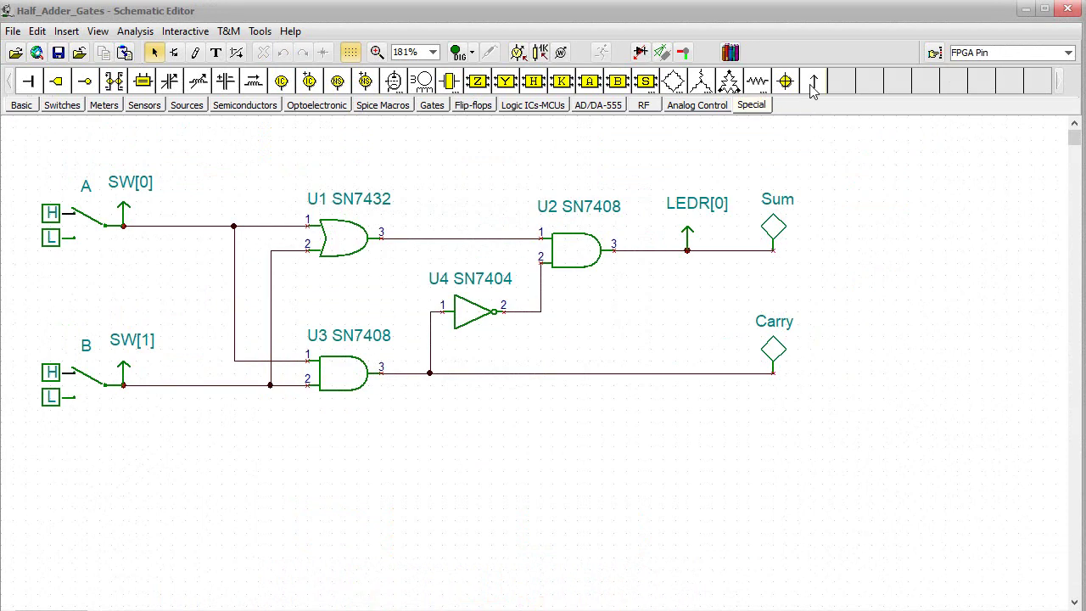
# - Place an FPGA pin on the Carry output wire, then assign it to the Terasic DE10-Lite's LEDR[1] in the LED group and label it LEDR[1]
pyautogui.click(813, 82)
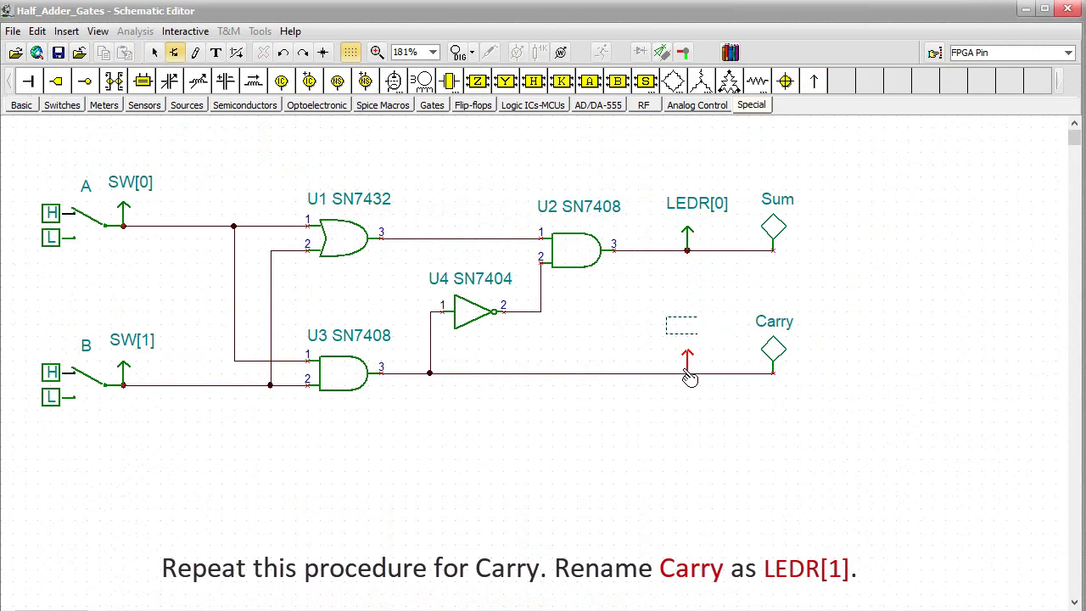
pyautogui.click(689, 378)
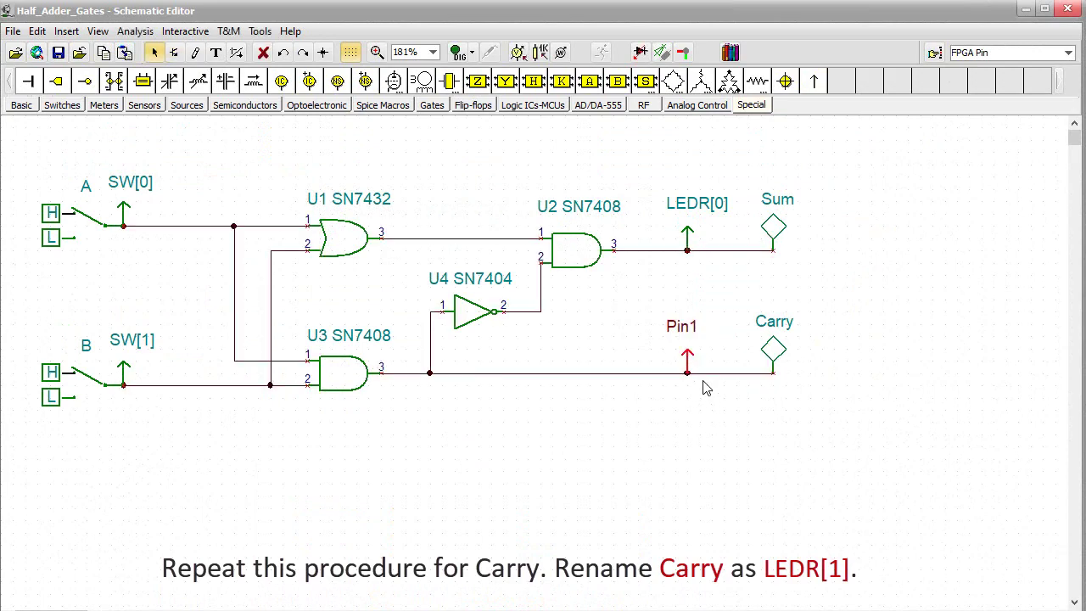
pyautogui.doubleClick(690, 360)
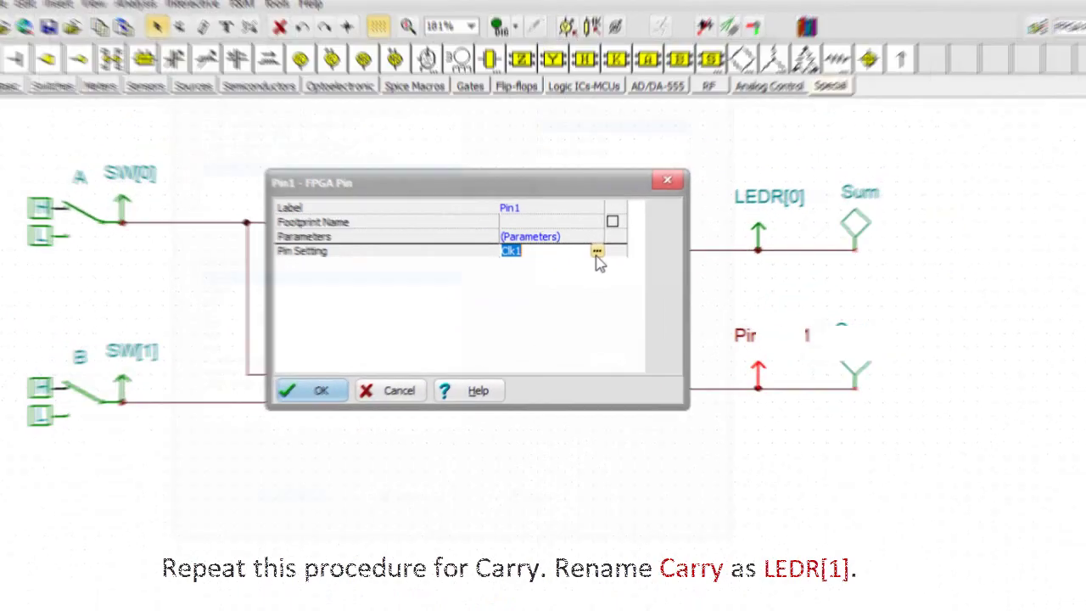
pyautogui.click(544, 254)
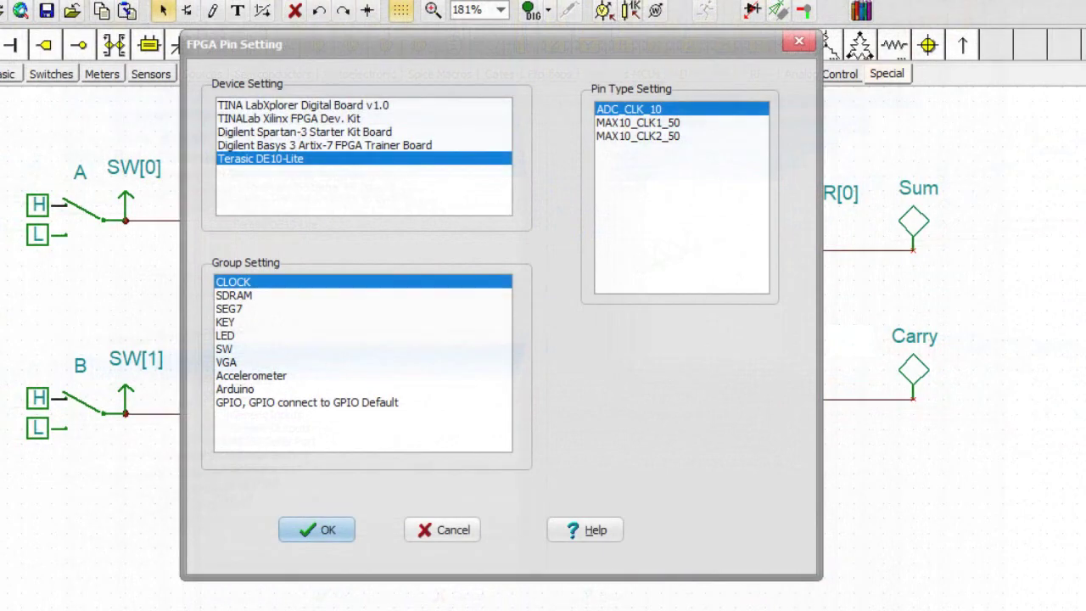
pyautogui.click(225, 335)
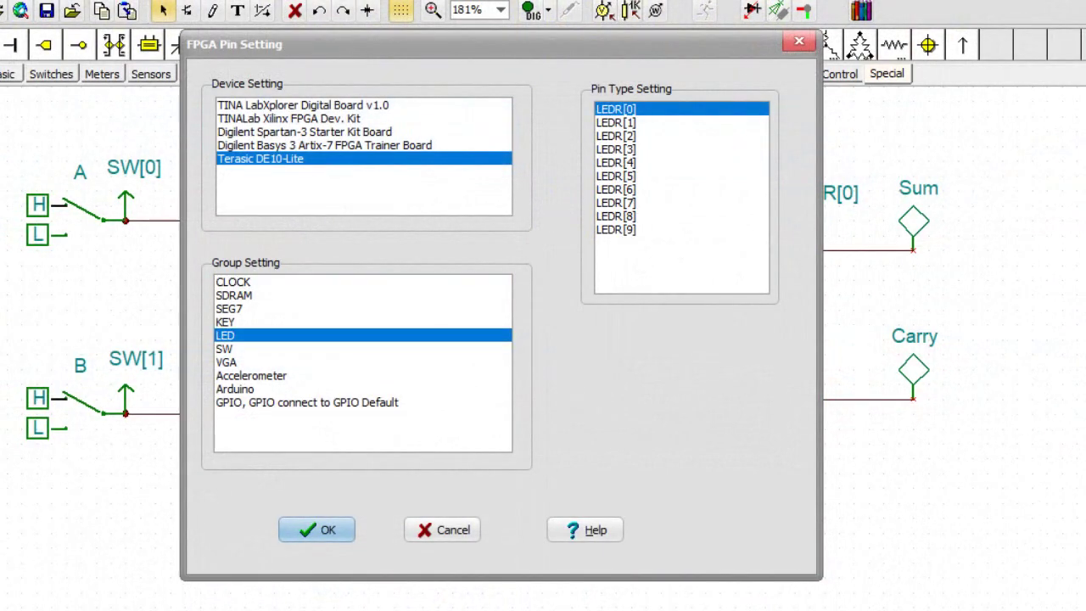
pyautogui.click(615, 122)
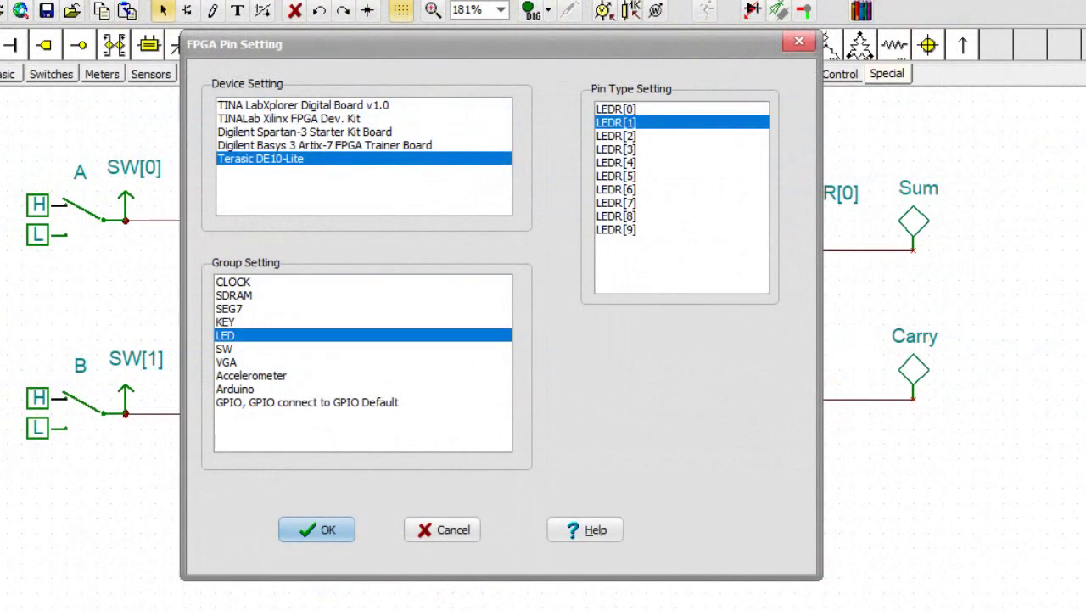
pyautogui.click(316, 530)
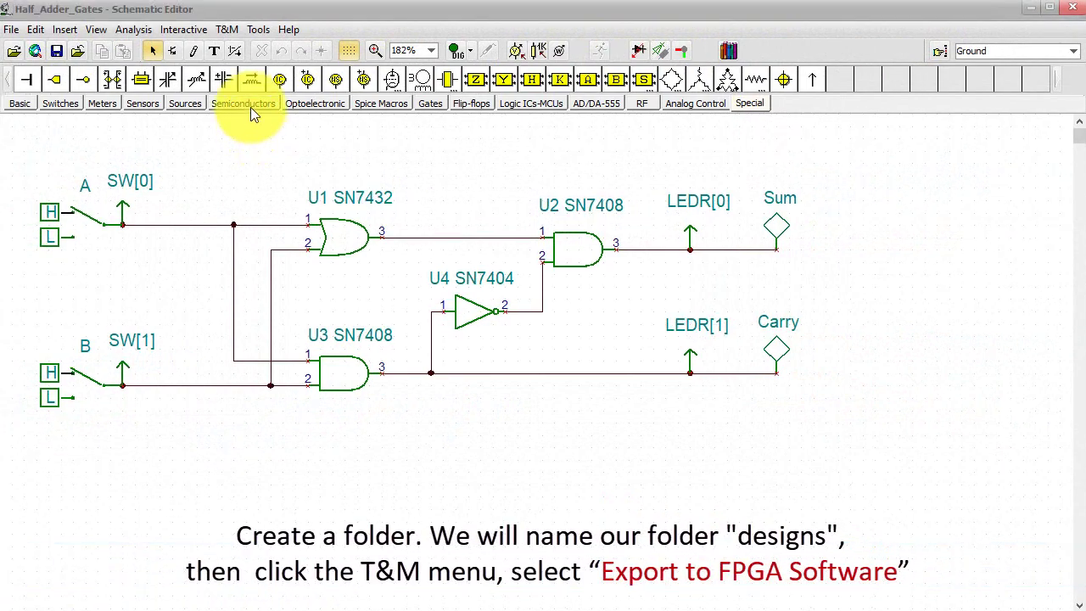
# - Export the schematic for Intel Quartus, saving Half_Adder_Gates.vhd and Half_Adder_Gates.qsf in the designs folder
pyautogui.click(222, 32)
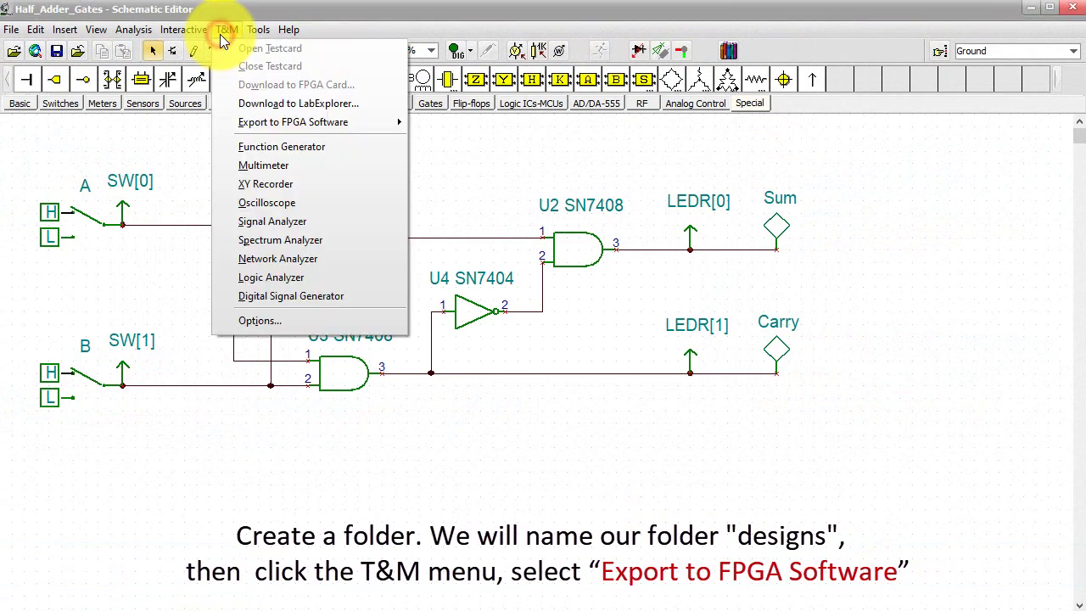
pyautogui.moveTo(365, 124)
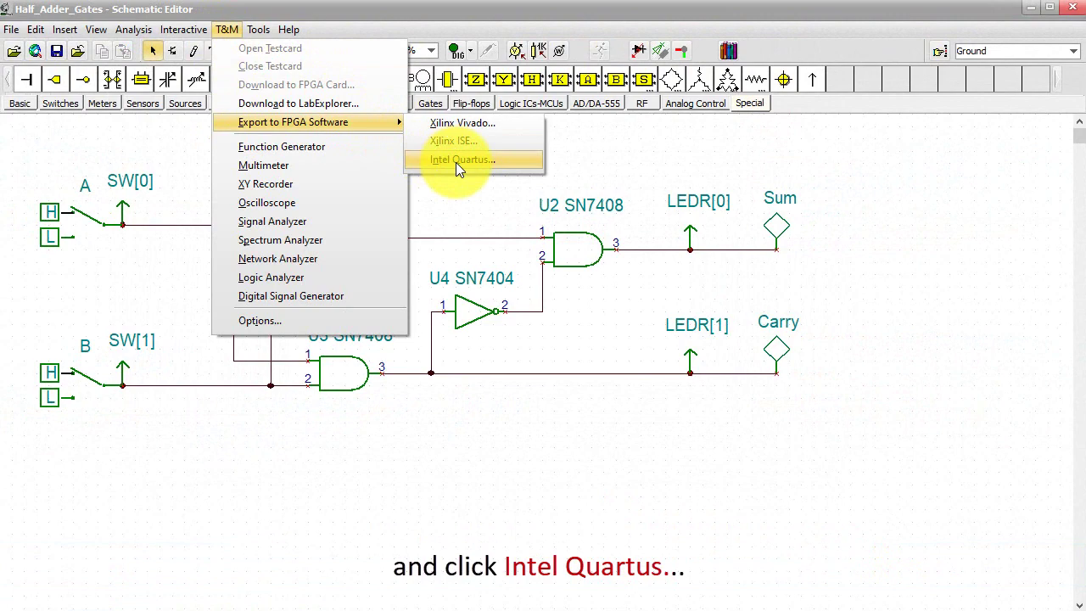
pyautogui.click(458, 160)
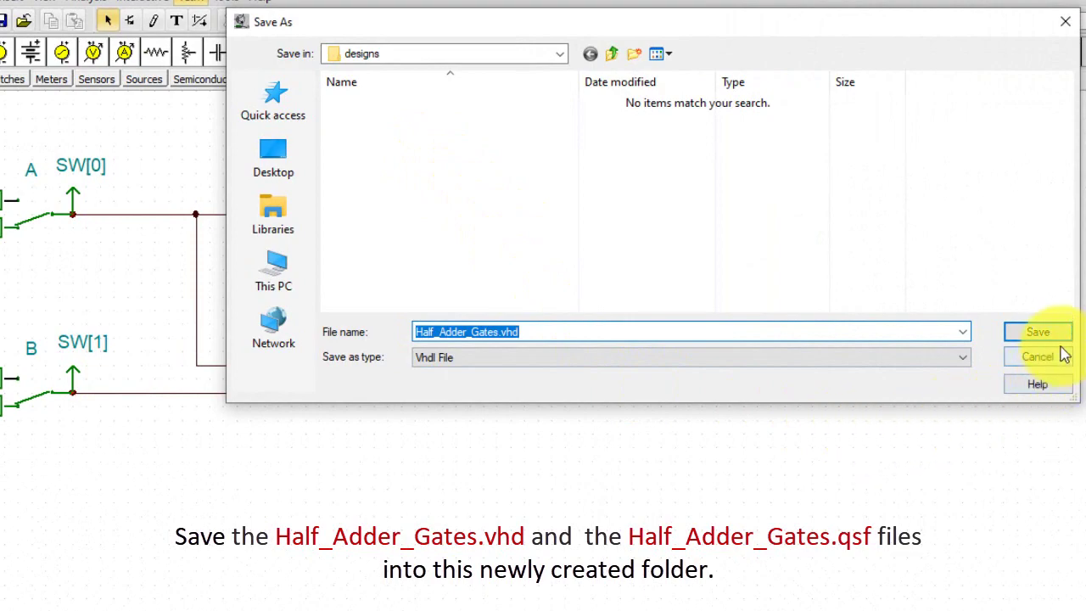
pyautogui.click(1048, 333)
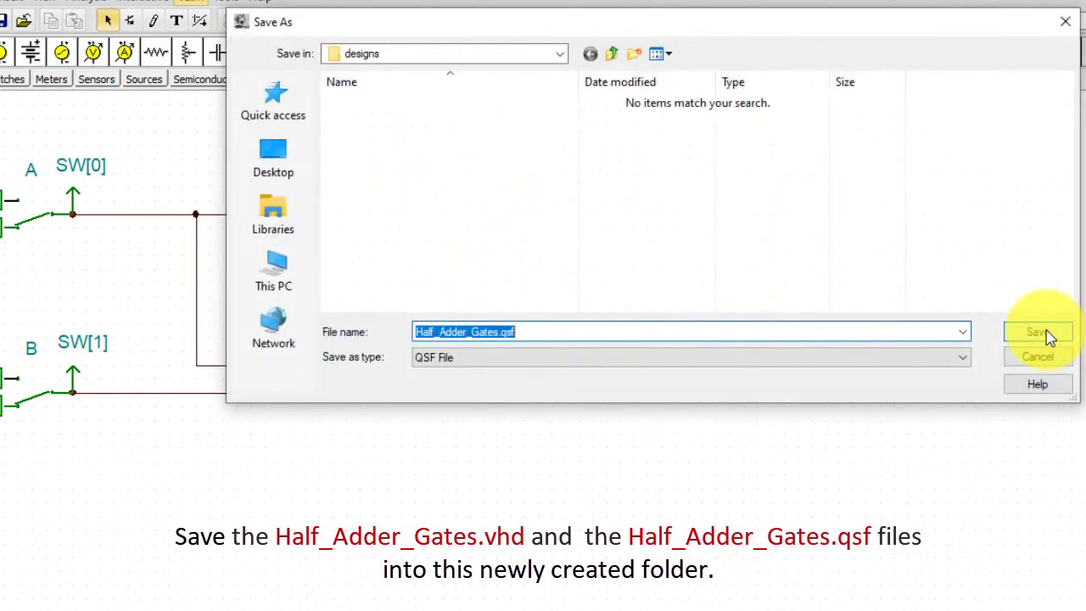
pyautogui.click(1046, 333)
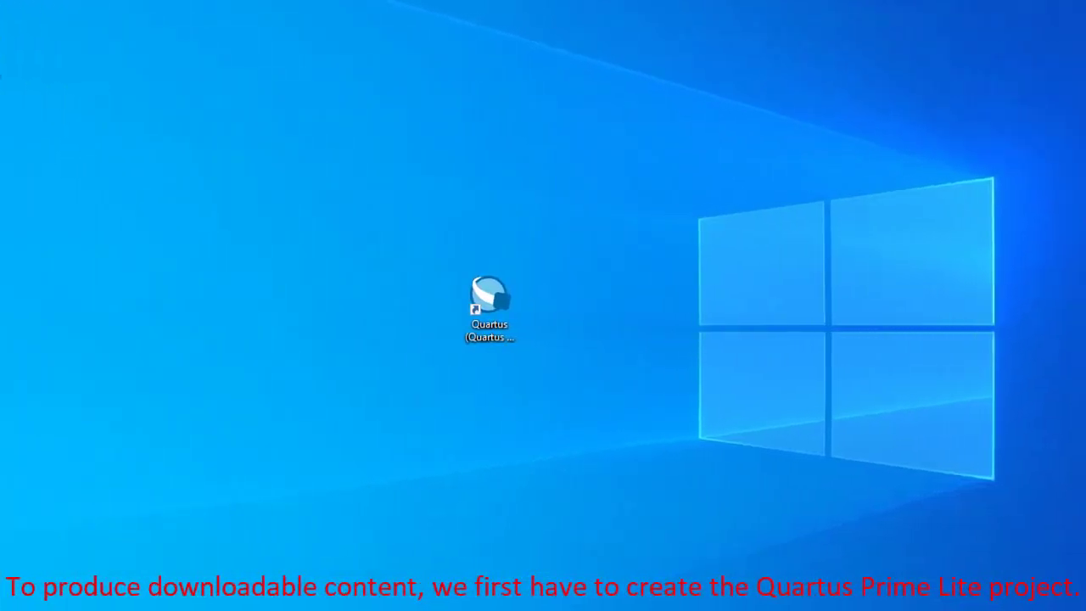
# - Launch Quartus Prime Lite and start the New Project Wizard
pyautogui.click(496, 318)
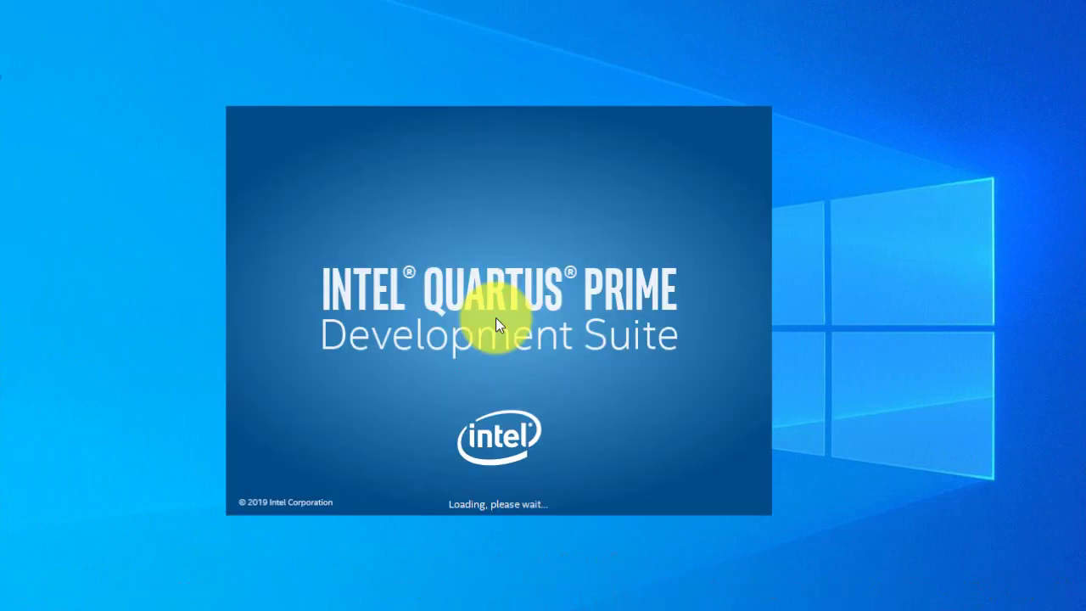
pyautogui.click(11, 29)
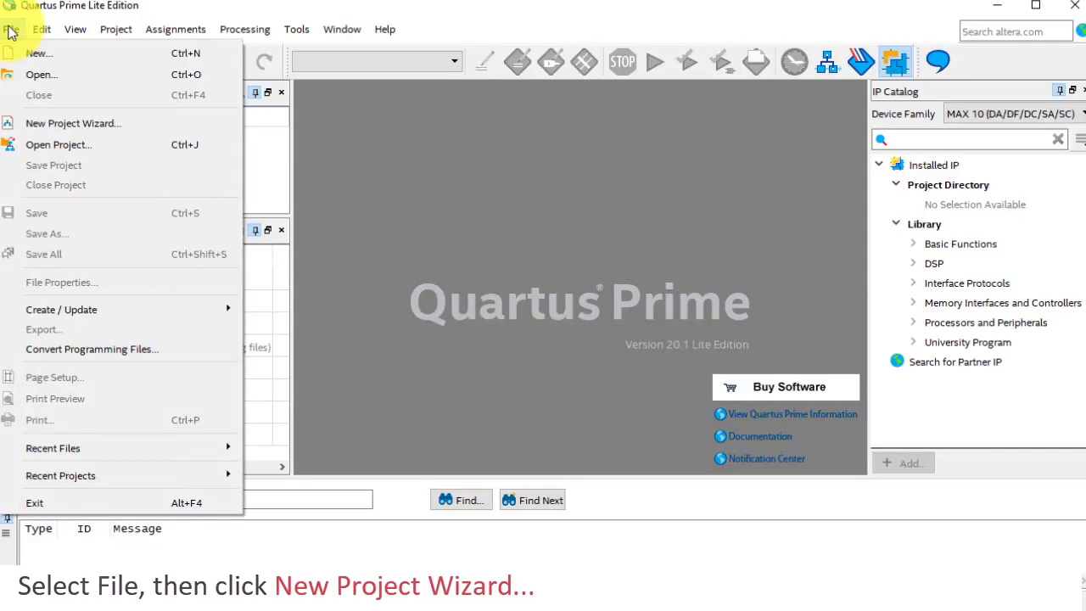
pyautogui.click(36, 124)
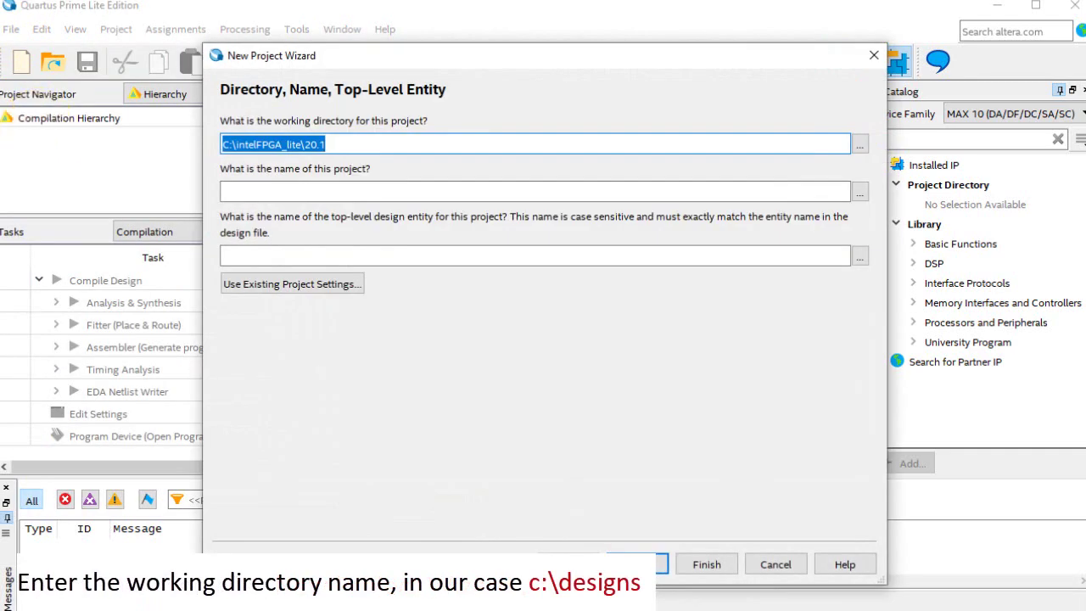
# - Set the project's working directory to c:\designs and its name to Half_Adder_Gates, keeping the empty project type
pyautogui.write('c:\\desig')
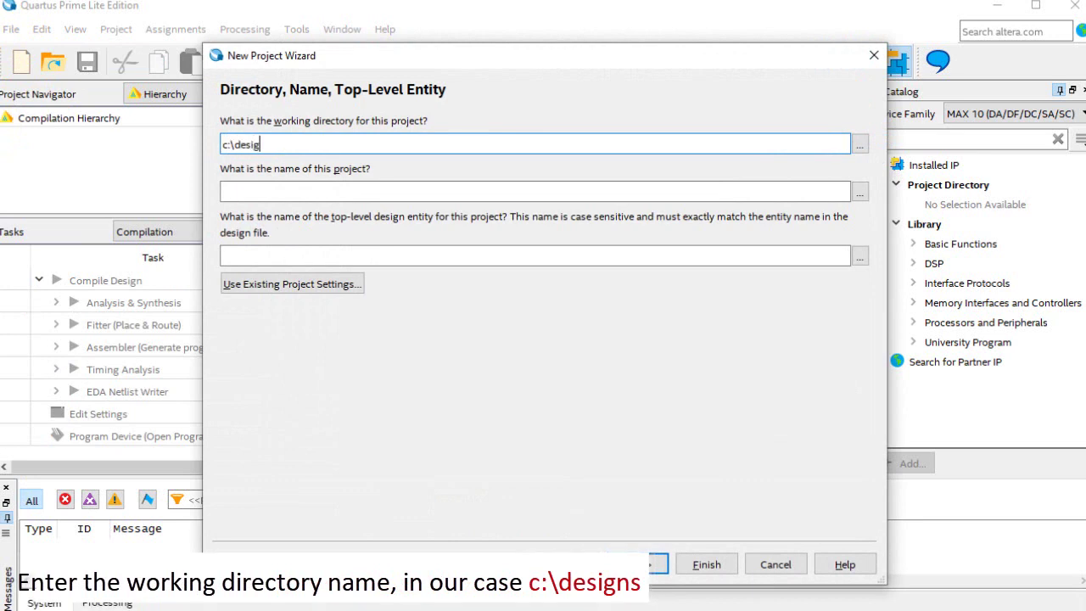
pyautogui.write('ns')
pyautogui.click(243, 186)
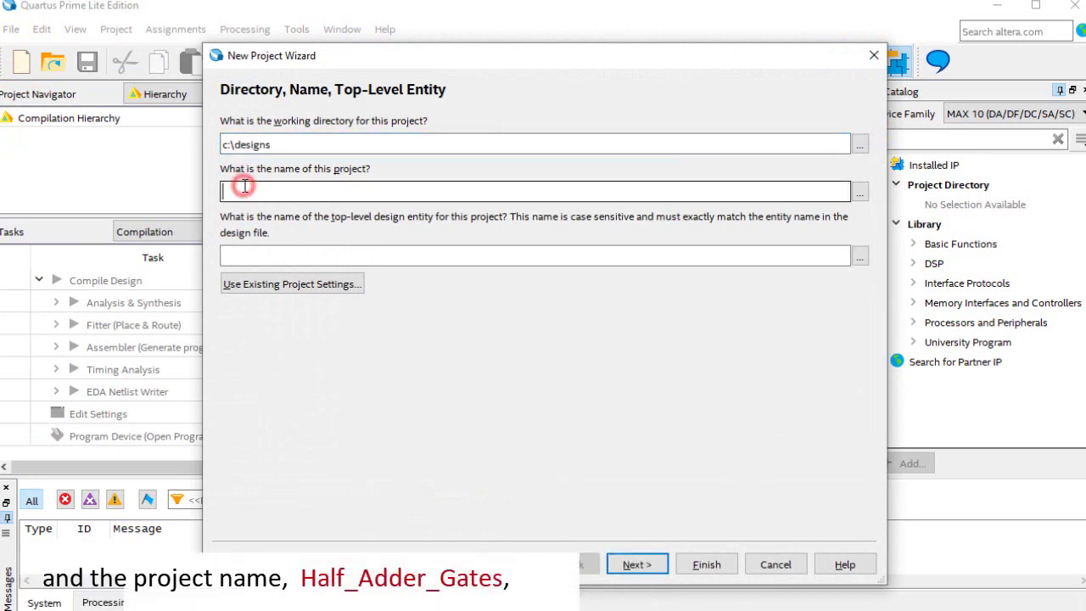
pyautogui.write('Half_Adder_Gates')
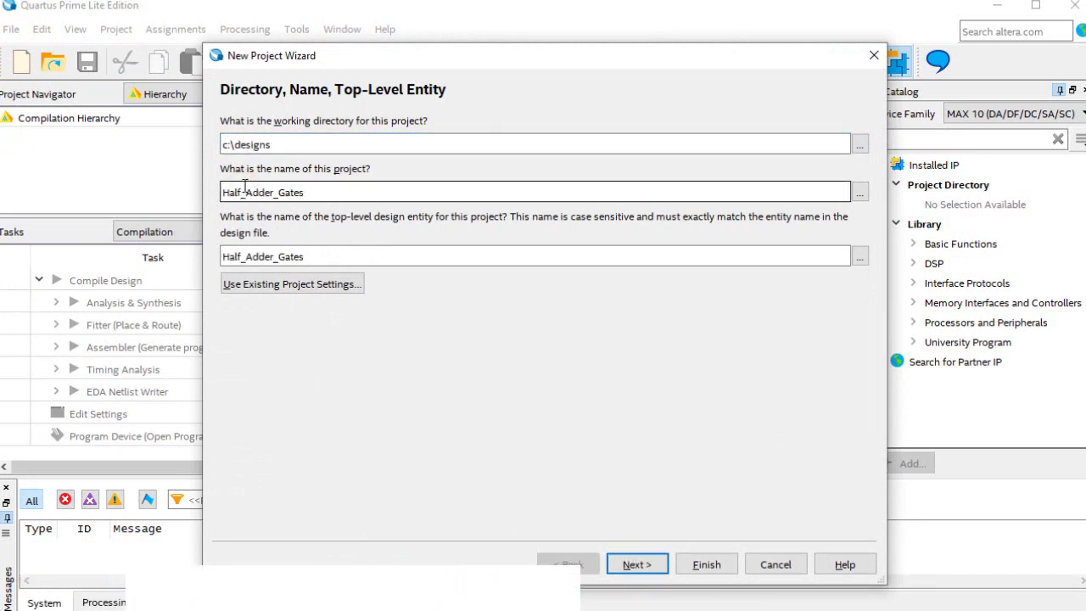
pyautogui.click(641, 568)
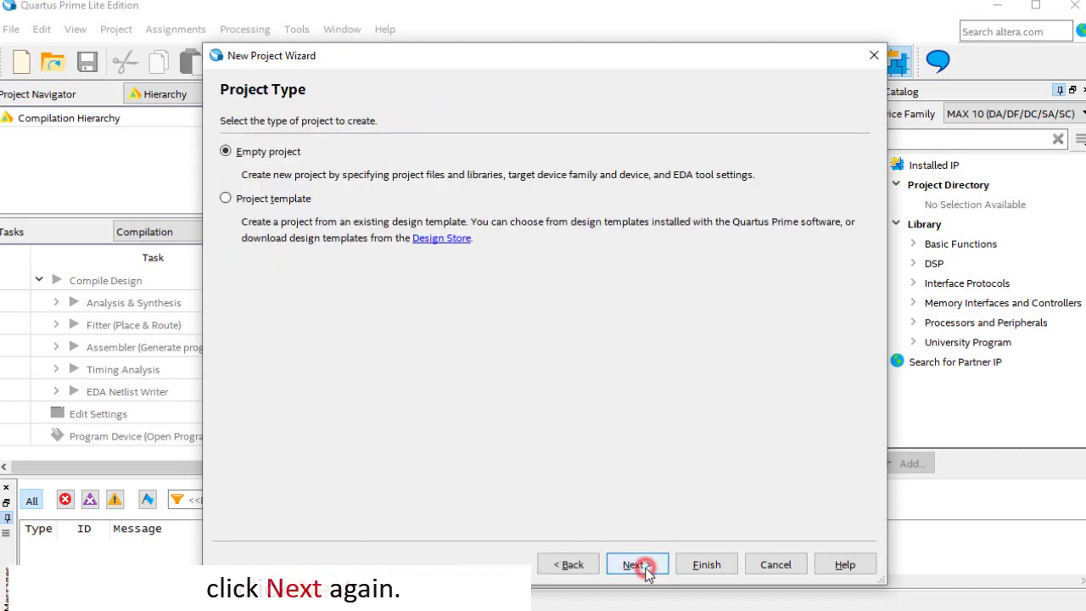
pyautogui.click(644, 566)
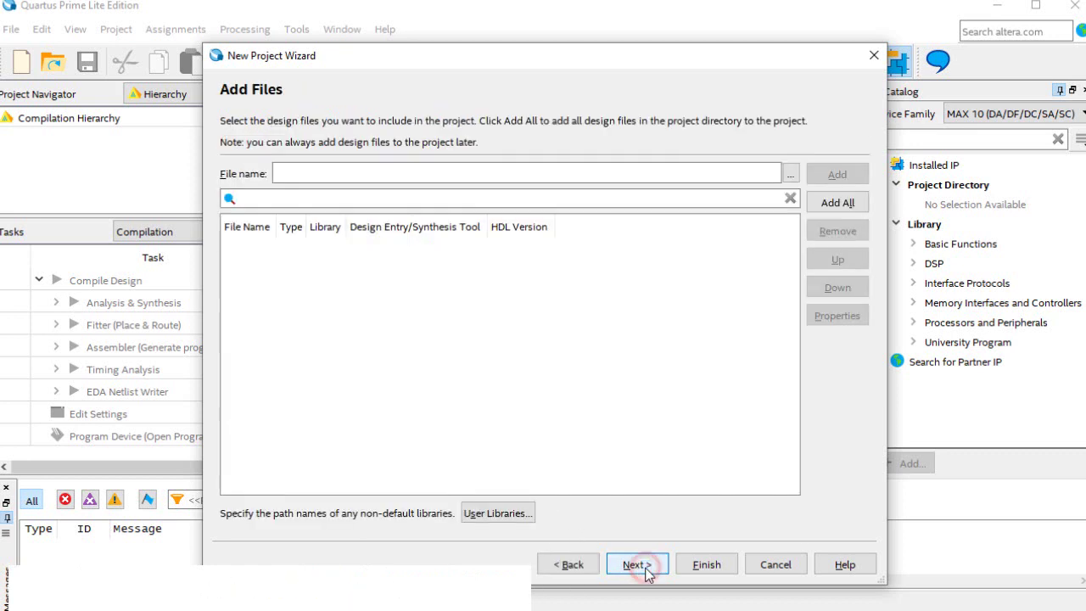
# - Add Half_Adder_Gates.vhd from the designs folder to the project as a source file
pyautogui.click(790, 174)
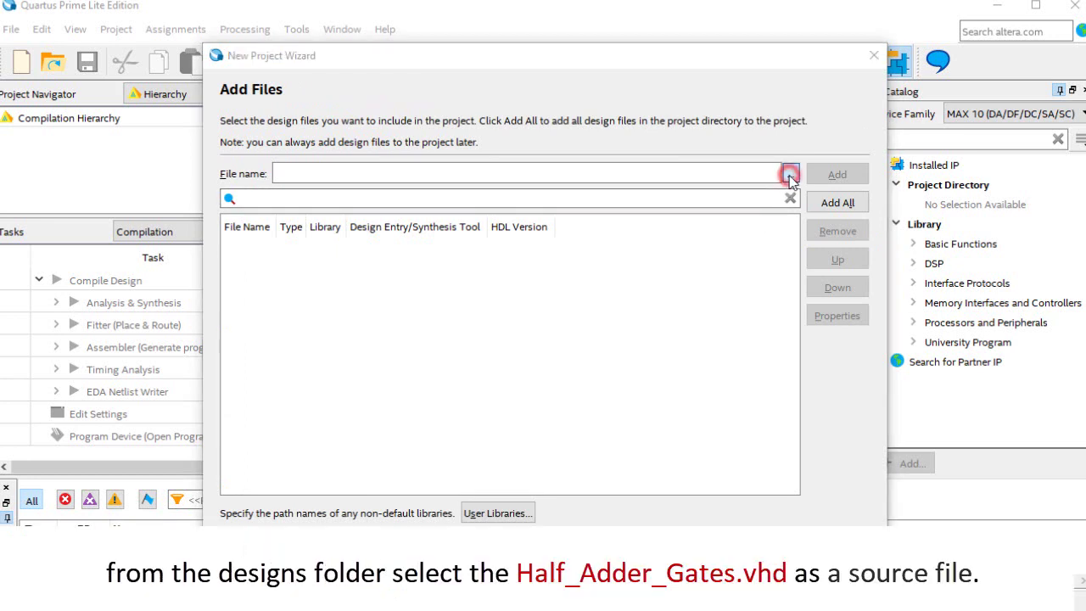
pyautogui.click(616, 190)
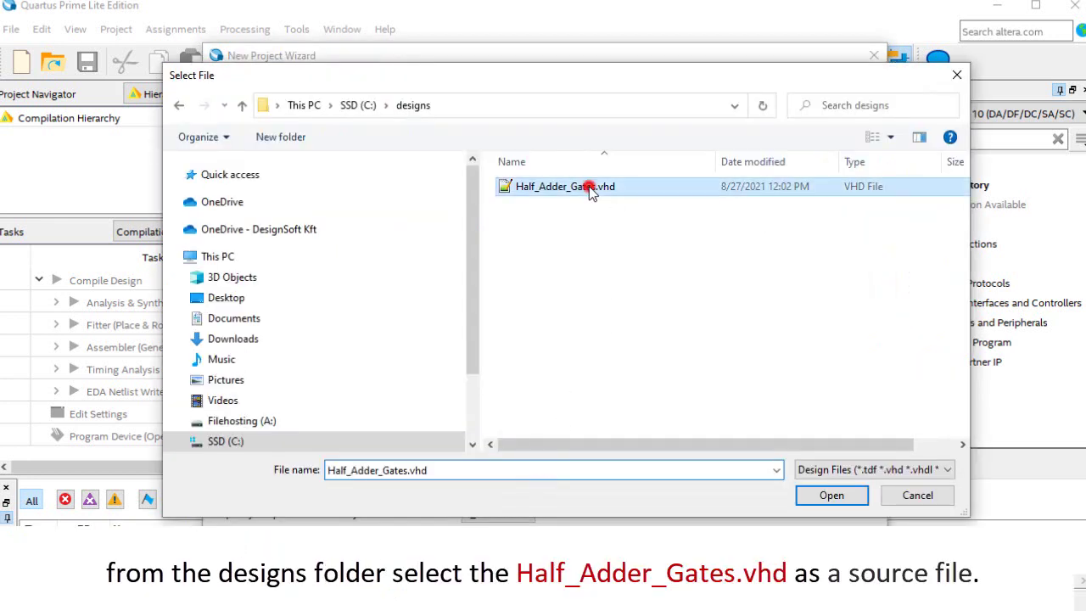
pyautogui.click(826, 491)
pyautogui.click(643, 565)
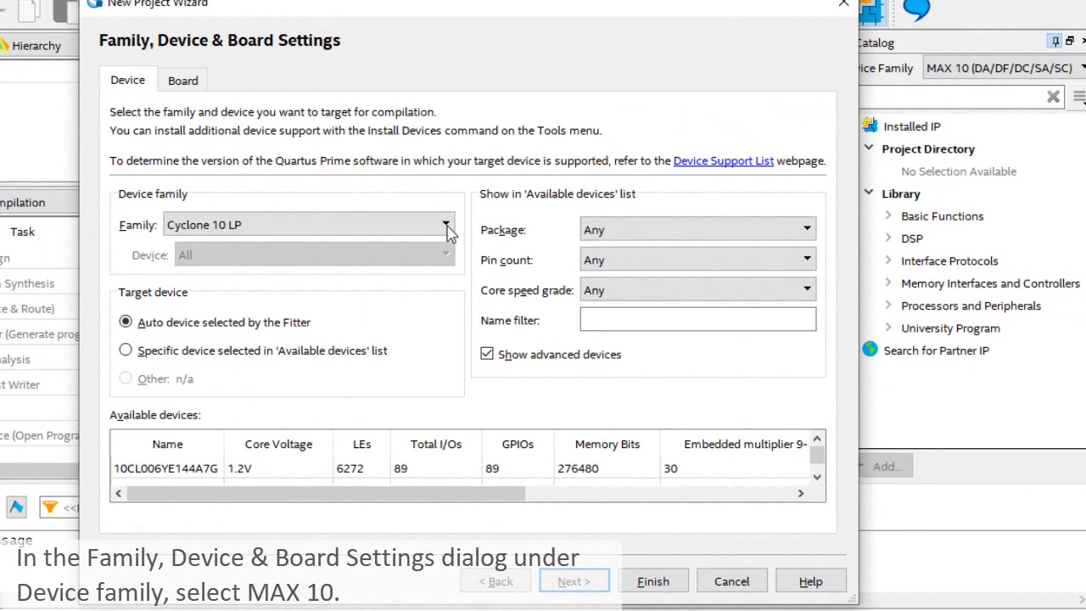
# - Set the device family to MAX 10 (DA/DF/DC/SA/SC) and look for 10M50DAF484C7G among the available devices
pyautogui.click(526, 246)
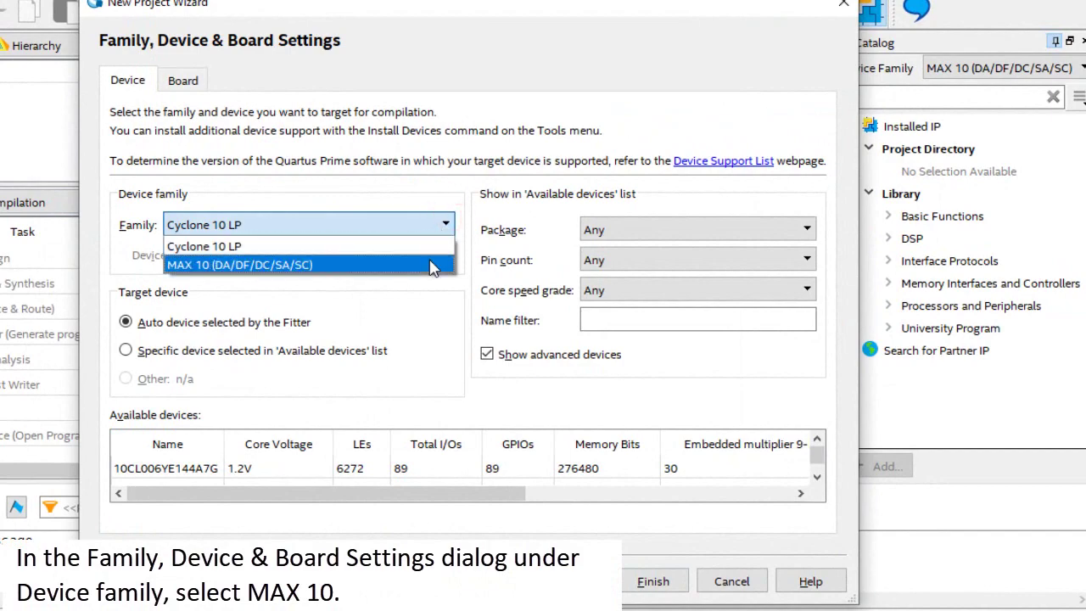
pyautogui.click(433, 266)
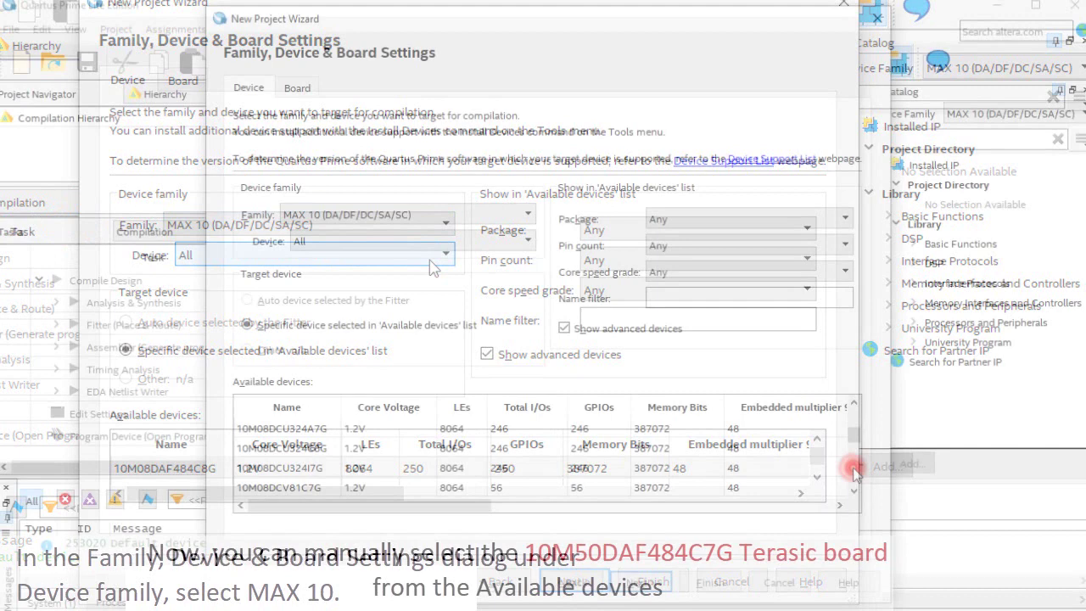
pyautogui.click(816, 465)
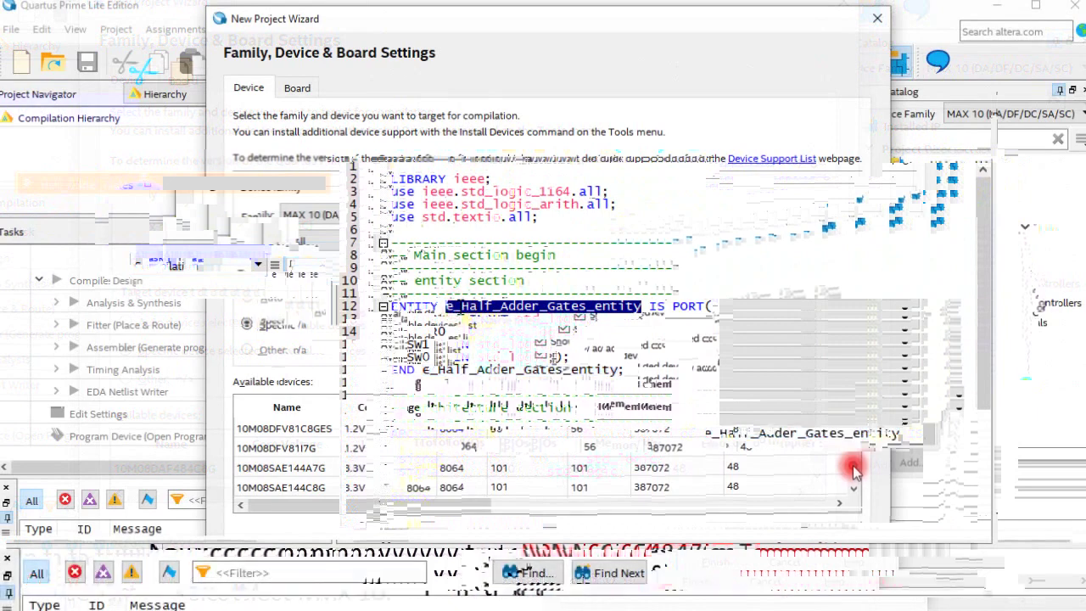
# - Set the project's top-level entity to e_Half_Adder_Gates_entity by pasting the copied entity name in the settings
pyautogui.click(201, 34)
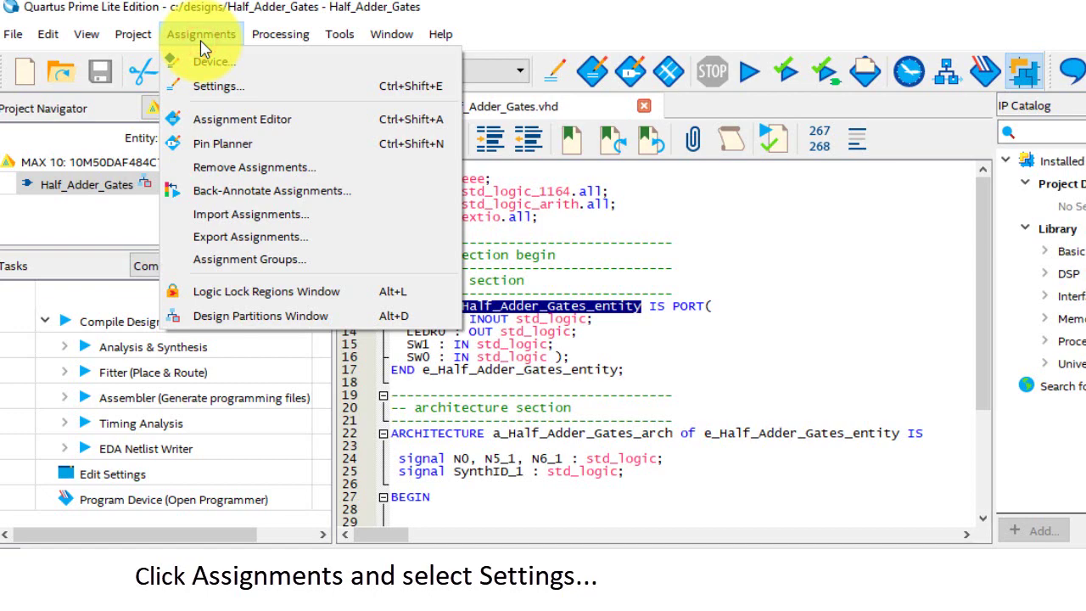
pyautogui.click(218, 86)
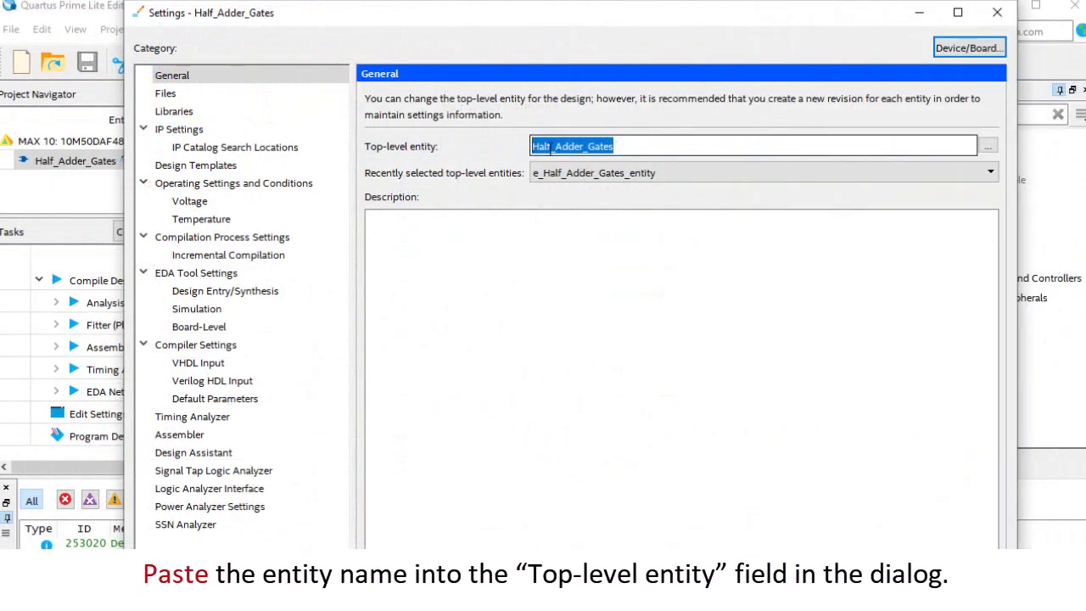
pyautogui.rightClick(550, 148)
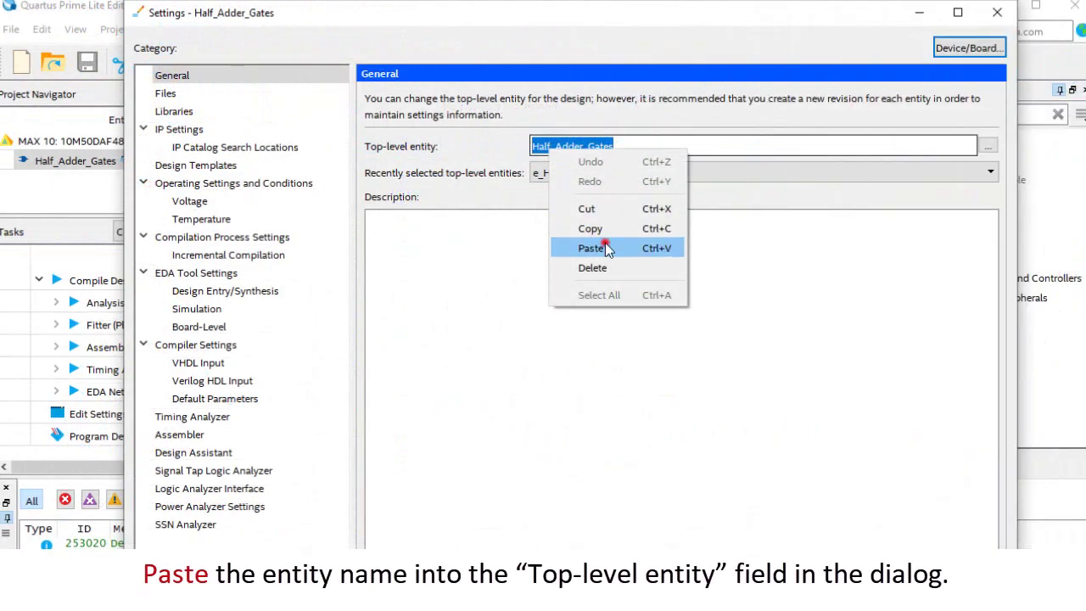
pyautogui.click(606, 245)
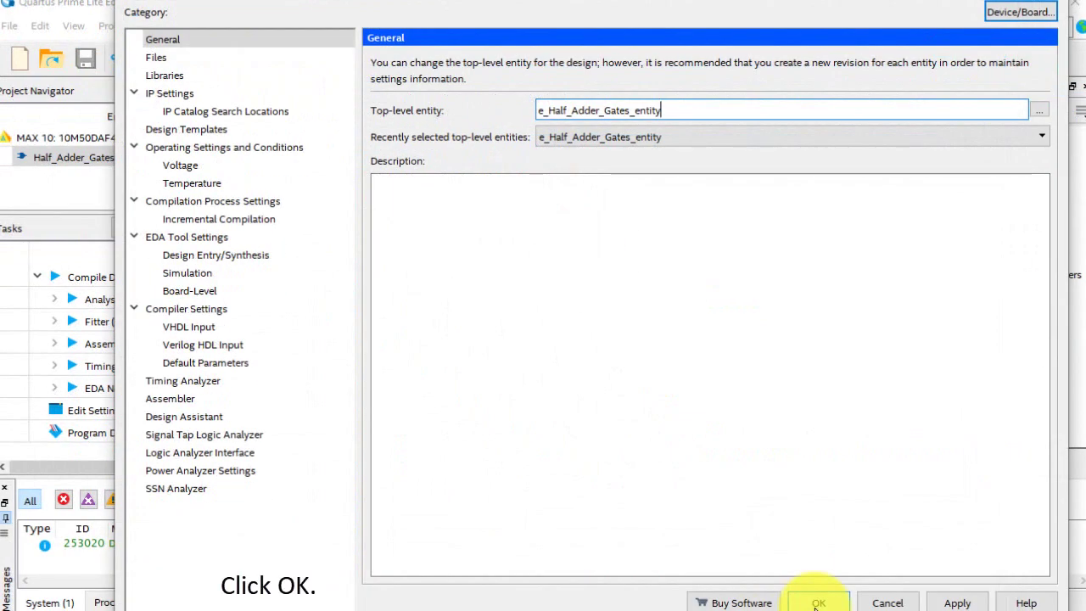
pyautogui.click(817, 602)
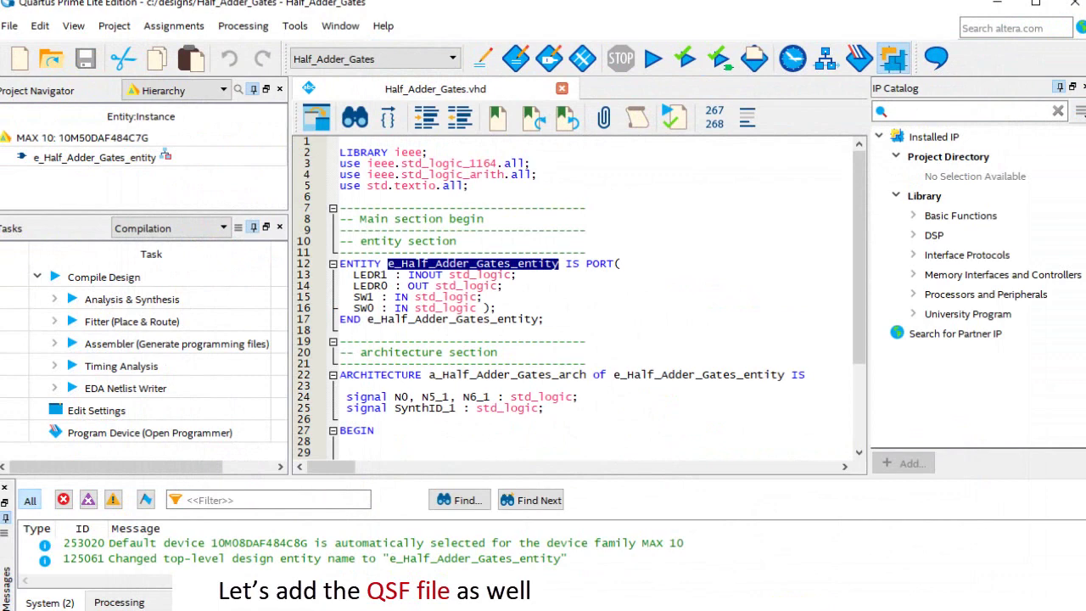
# - Import the FPGA pin assignments from Half_Adder_Gates.qsf in the designs folder, keeping a backup copy of the existing assignments
pyautogui.click(185, 29)
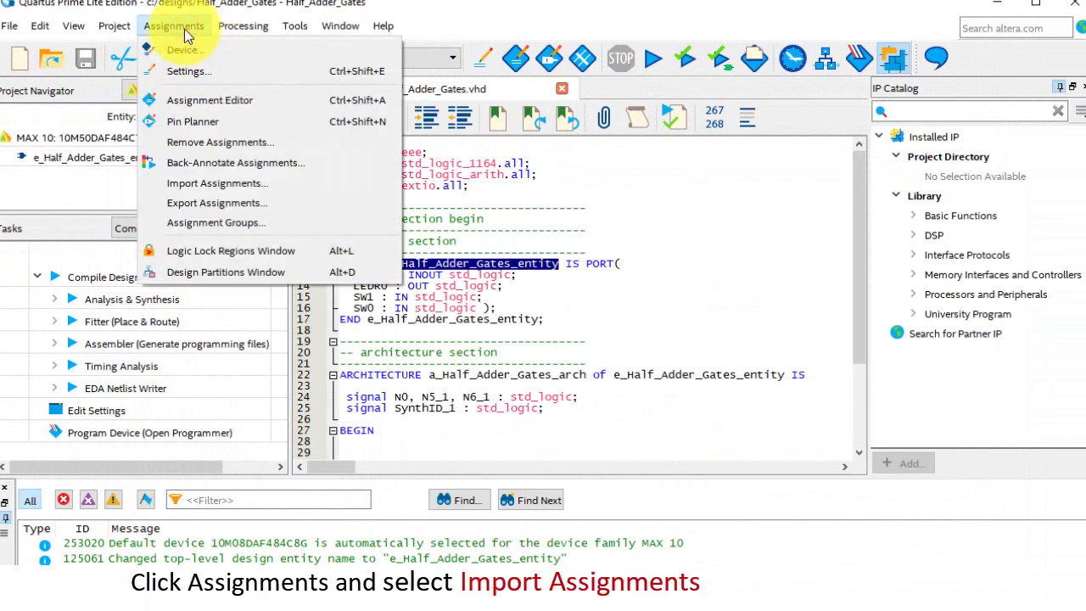
pyautogui.click(256, 184)
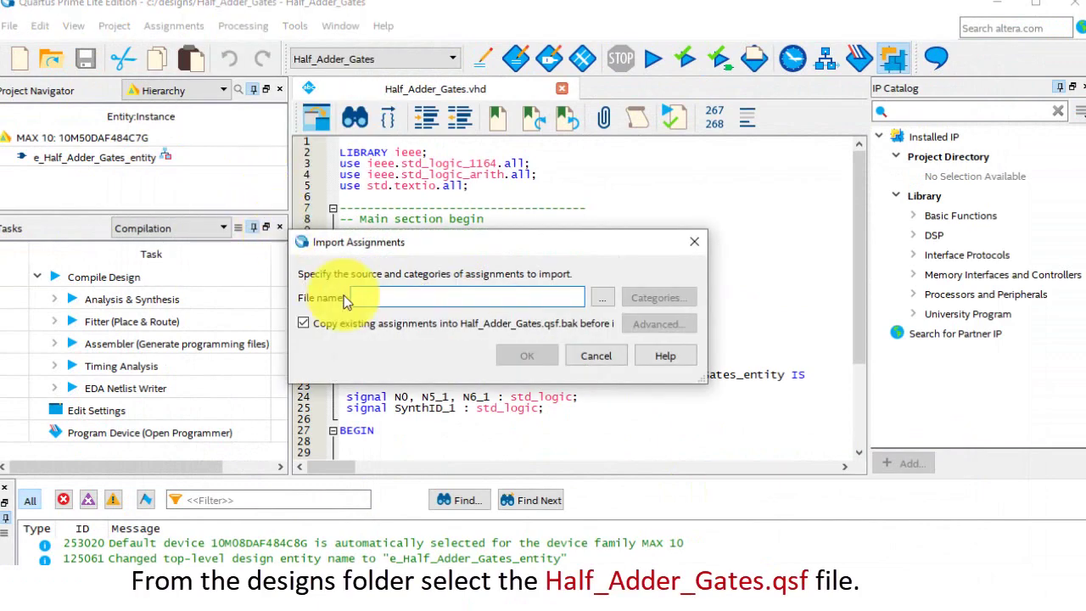
pyautogui.click(602, 298)
pyautogui.click(578, 207)
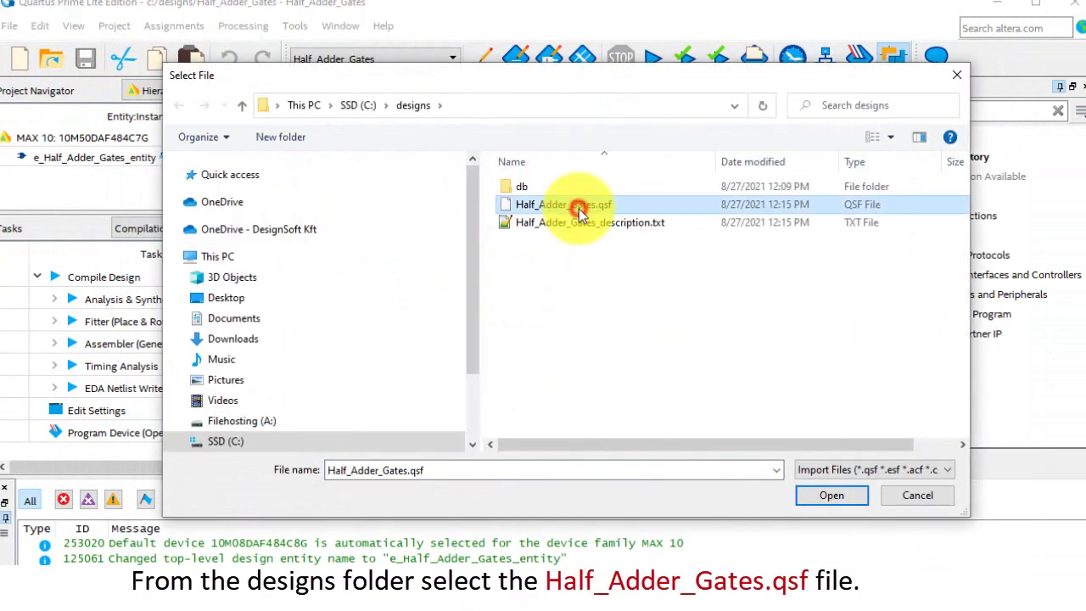
pyautogui.click(820, 496)
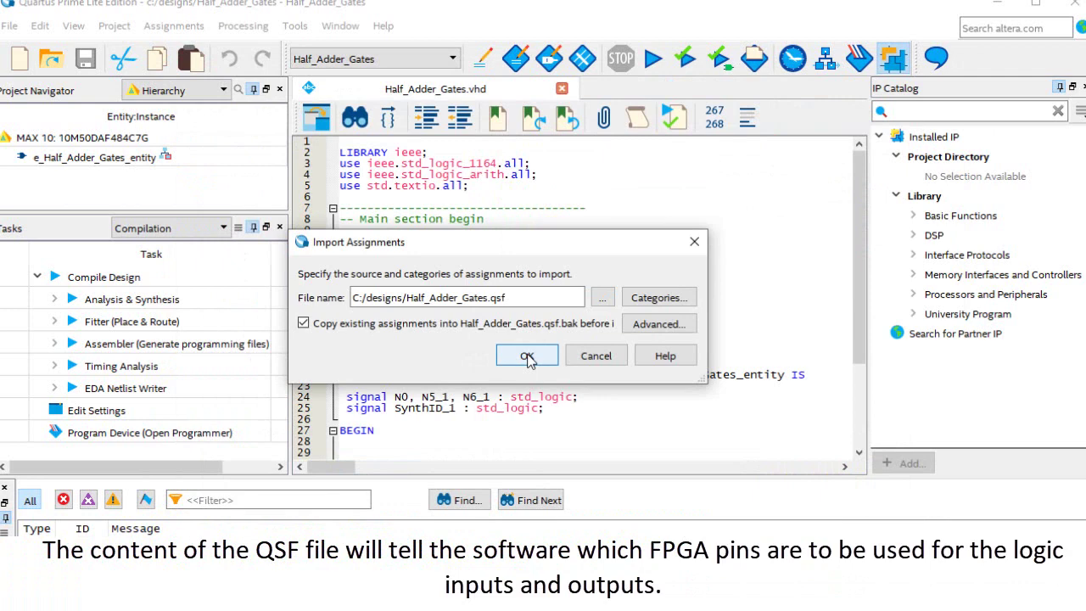
pyautogui.click(527, 358)
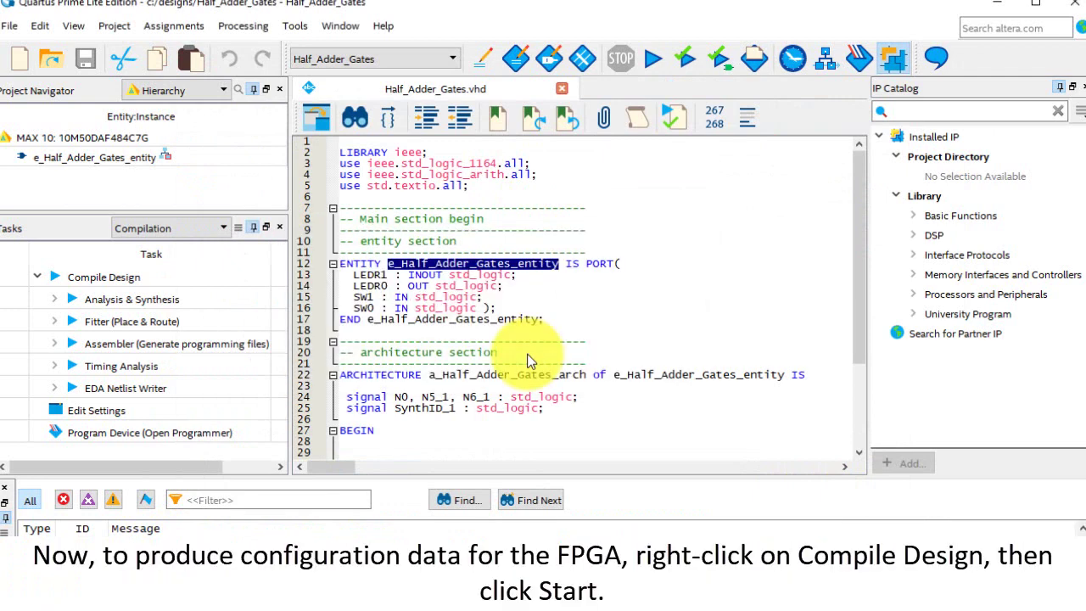
# - Run the full design compilation, and program the 10M50DAF484 device in JTAG mode through the USB-Blaster with the Programmer
pyautogui.rightClick(129, 282)
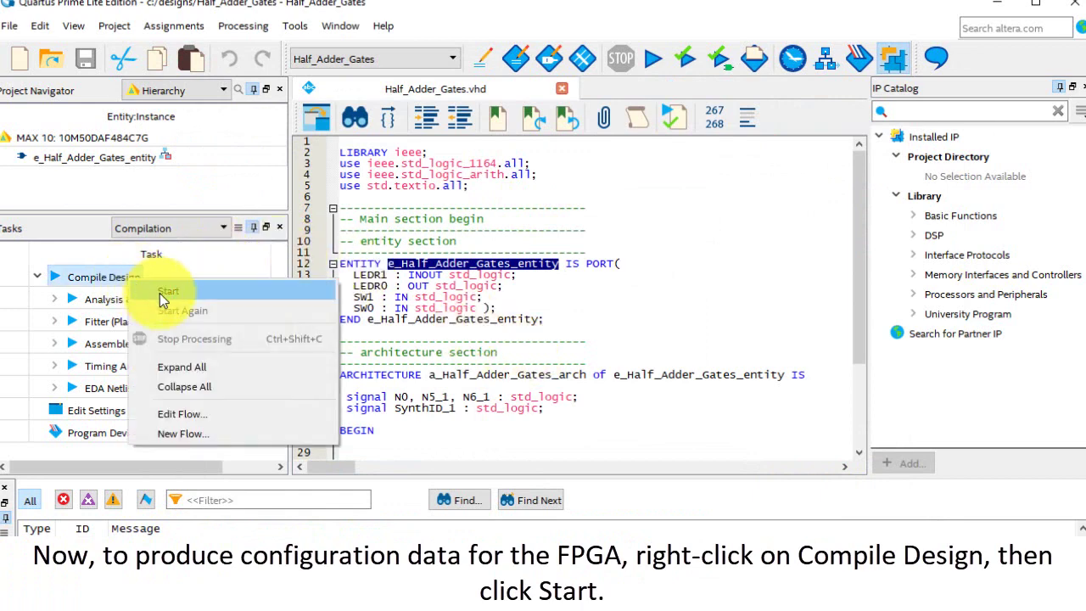
pyautogui.click(160, 293)
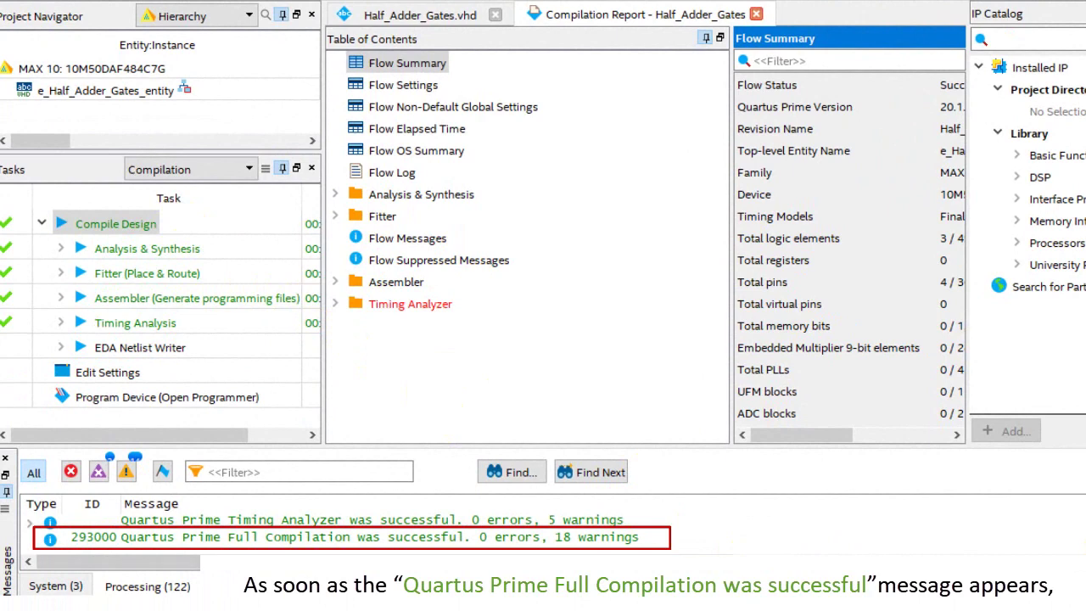
pyautogui.rightClick(174, 397)
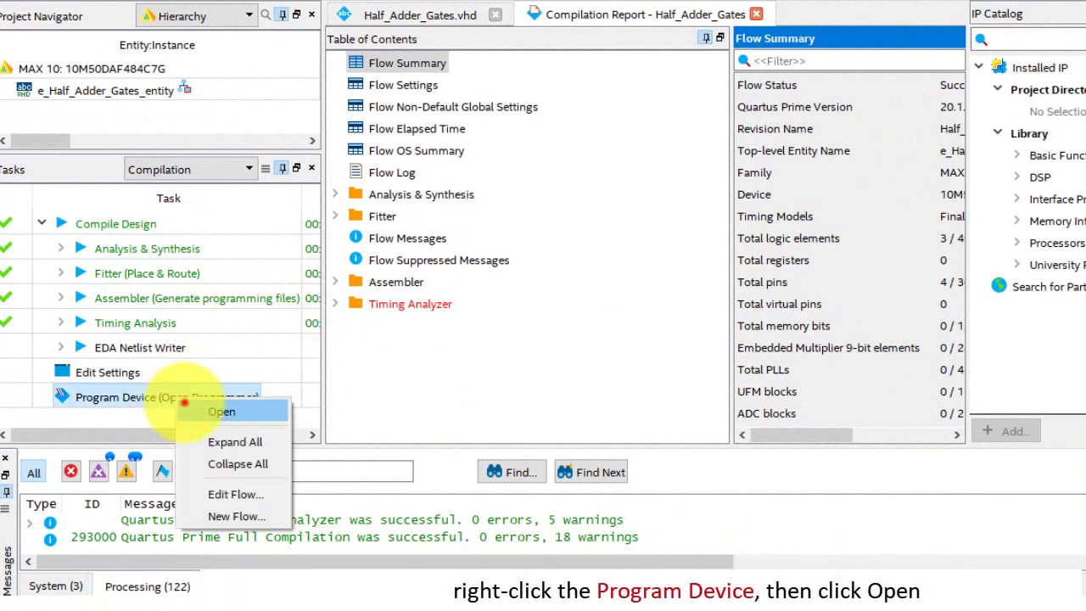
pyautogui.click(210, 412)
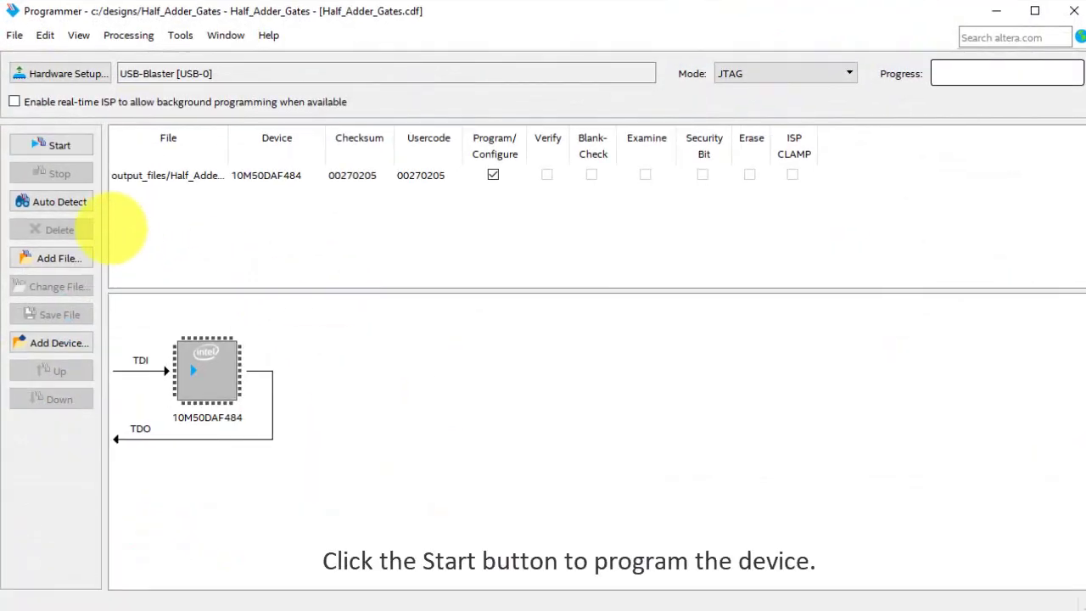
pyautogui.click(54, 148)
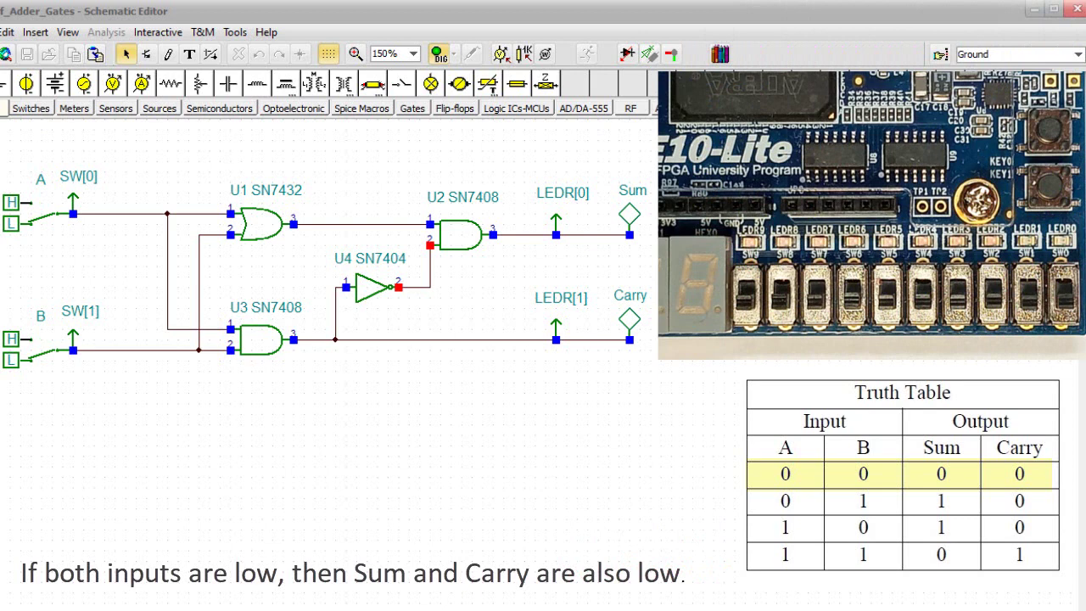
# - In TINA's running half adder simulation, set input A high and back to low, and do the same with input B
pyautogui.click(54, 221)
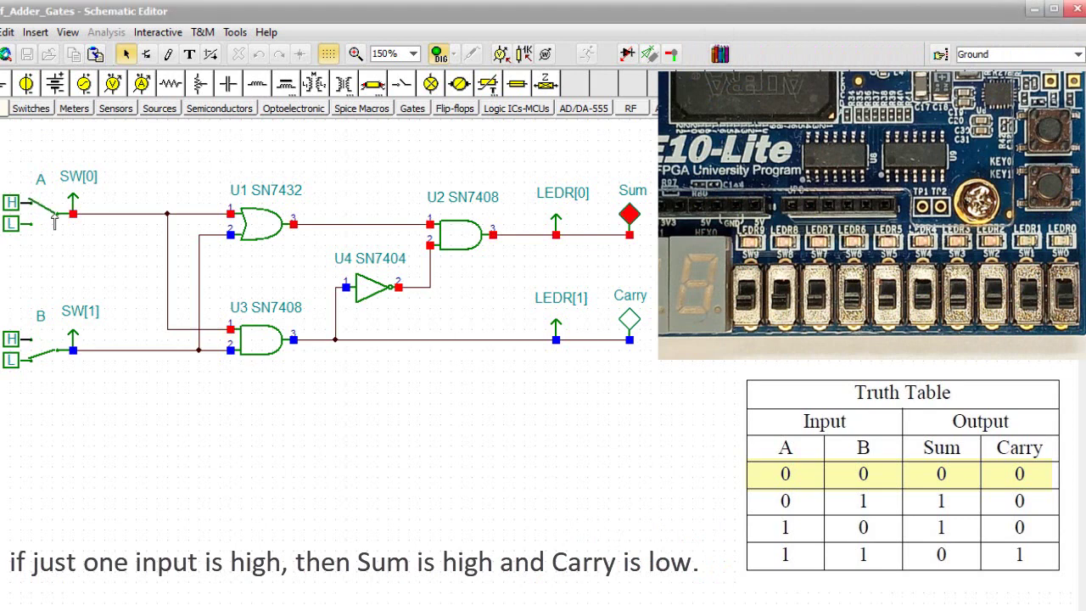
pyautogui.click(54, 220)
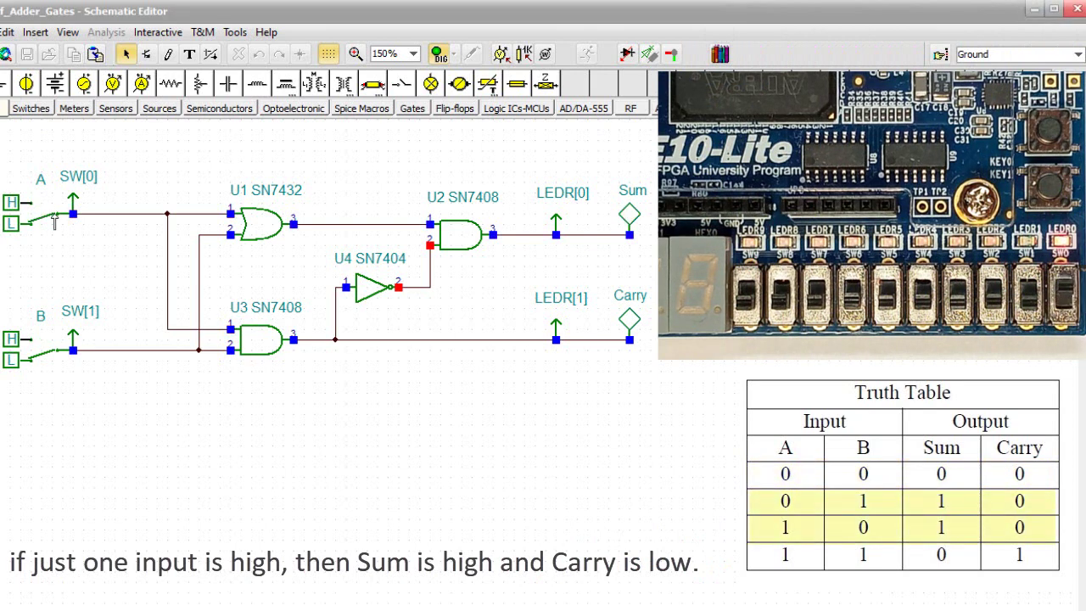
pyautogui.click(54, 356)
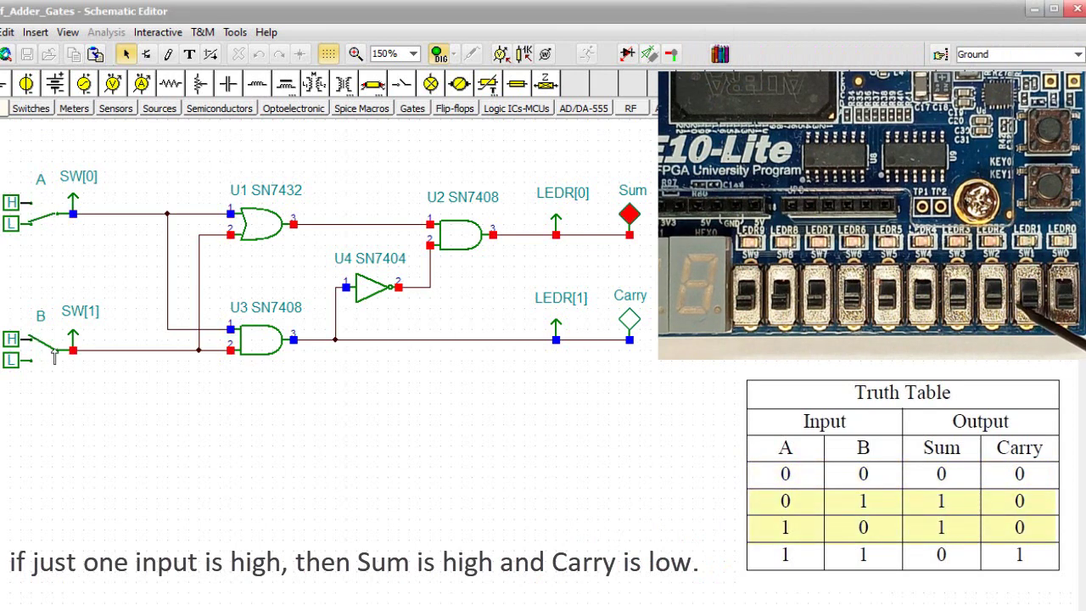
pyautogui.click(54, 356)
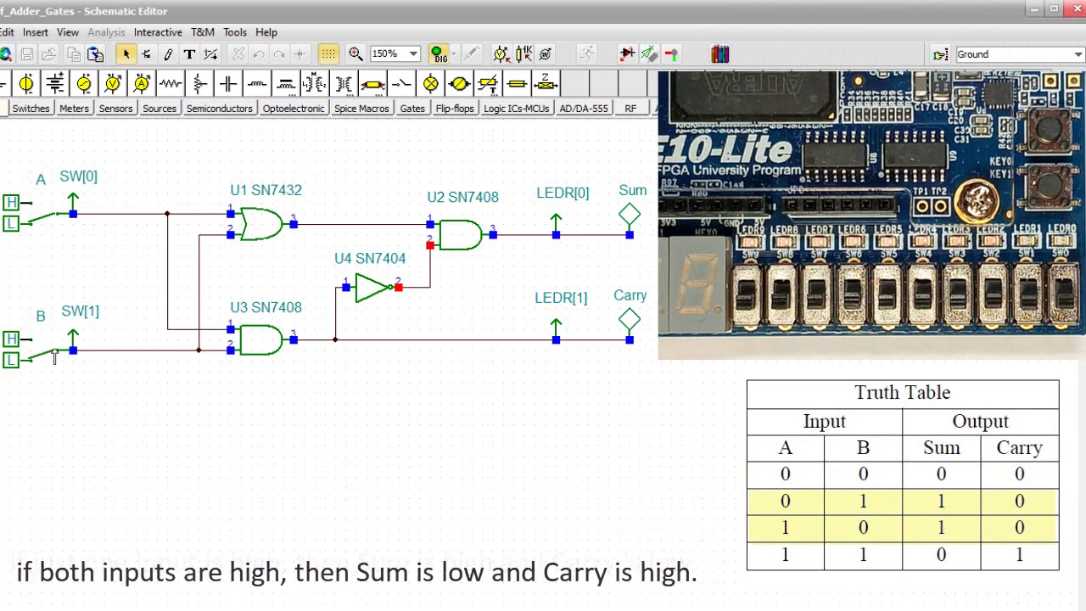
# - Set both inputs A and B high to test the last truth table row, and stop the digital simulation
pyautogui.click(54, 221)
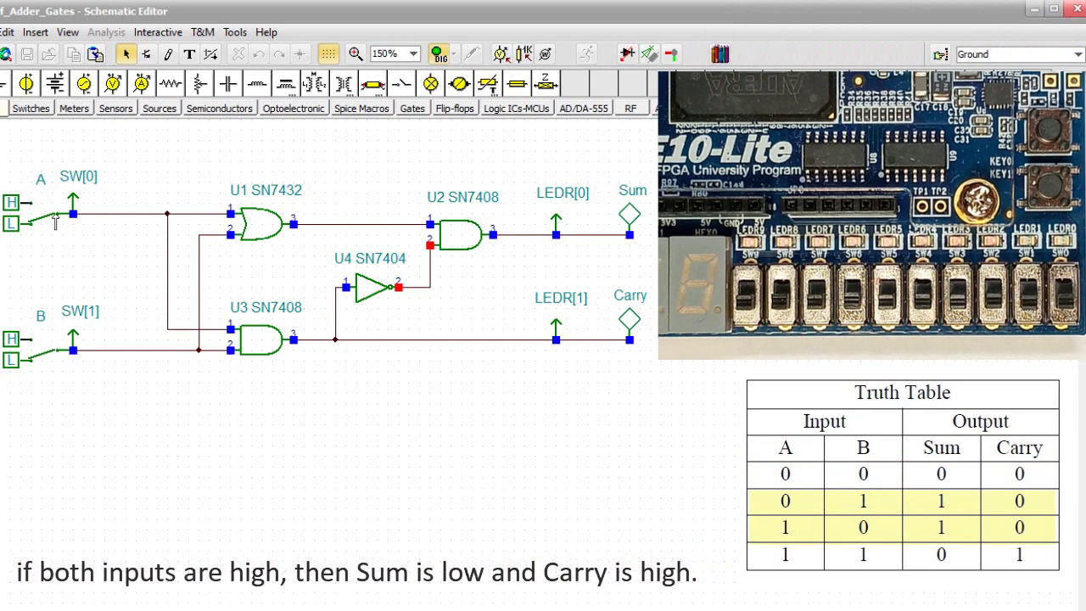
pyautogui.click(53, 355)
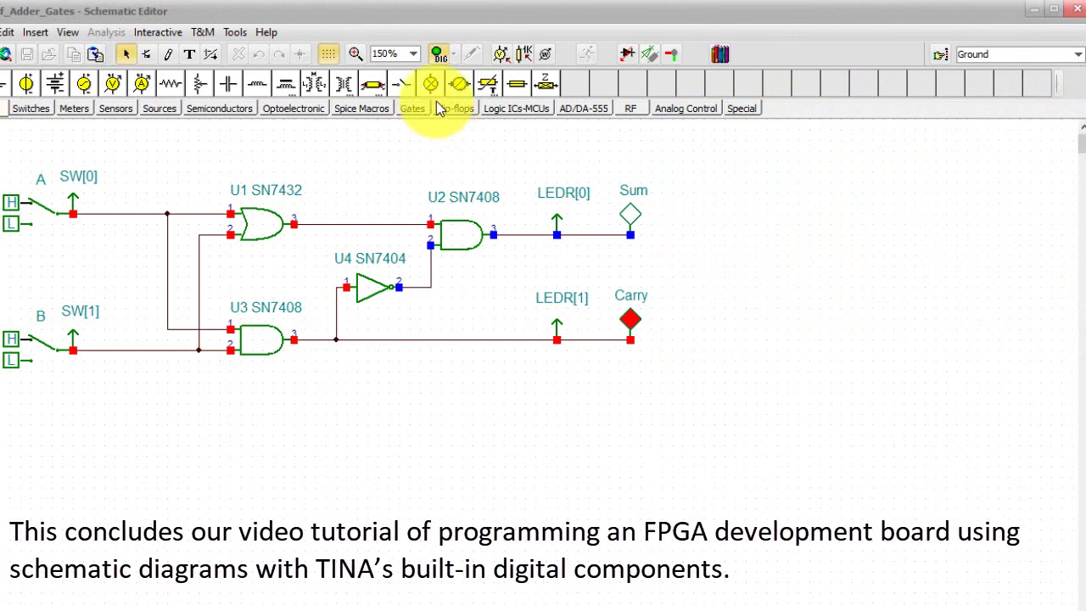
pyautogui.click(437, 56)
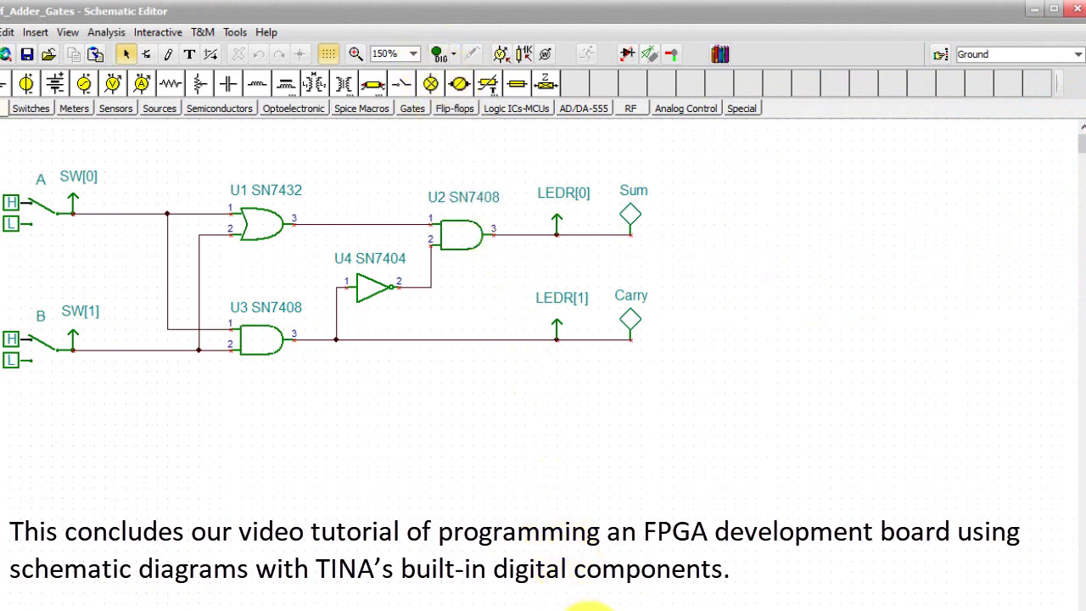